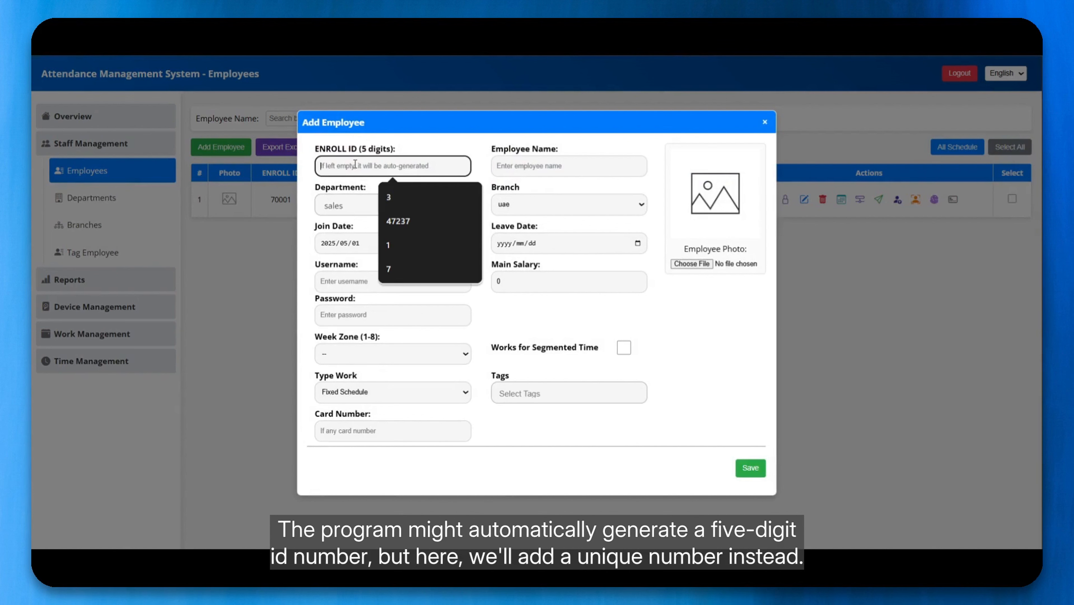
# Enter enroll ID 70020, choose the sales department, keep the uae branch, and enter the employee's full name.
pyautogui.write('70020')
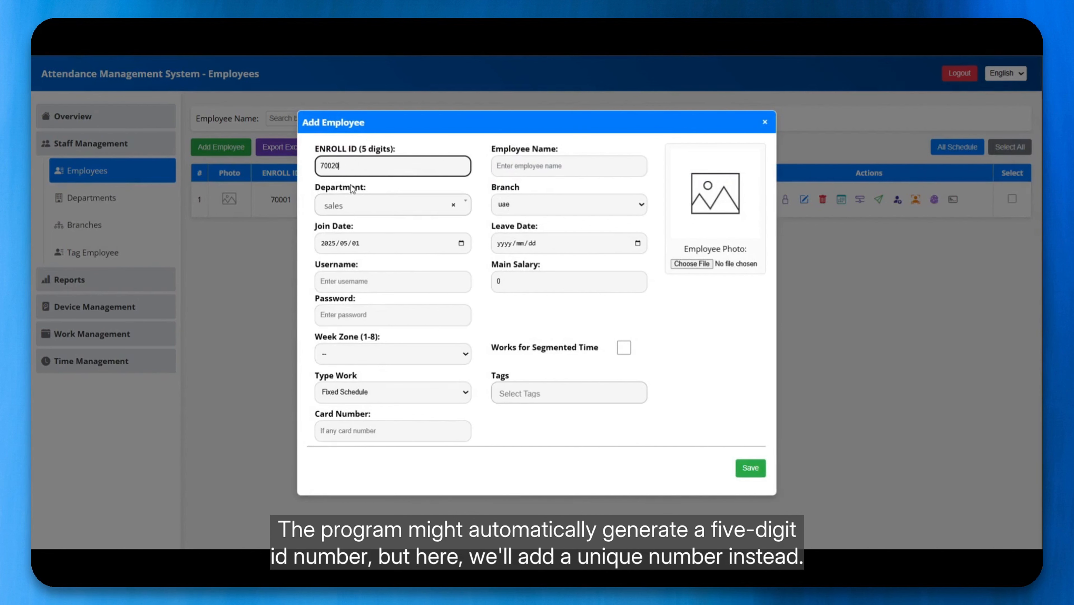
pyautogui.click(347, 208)
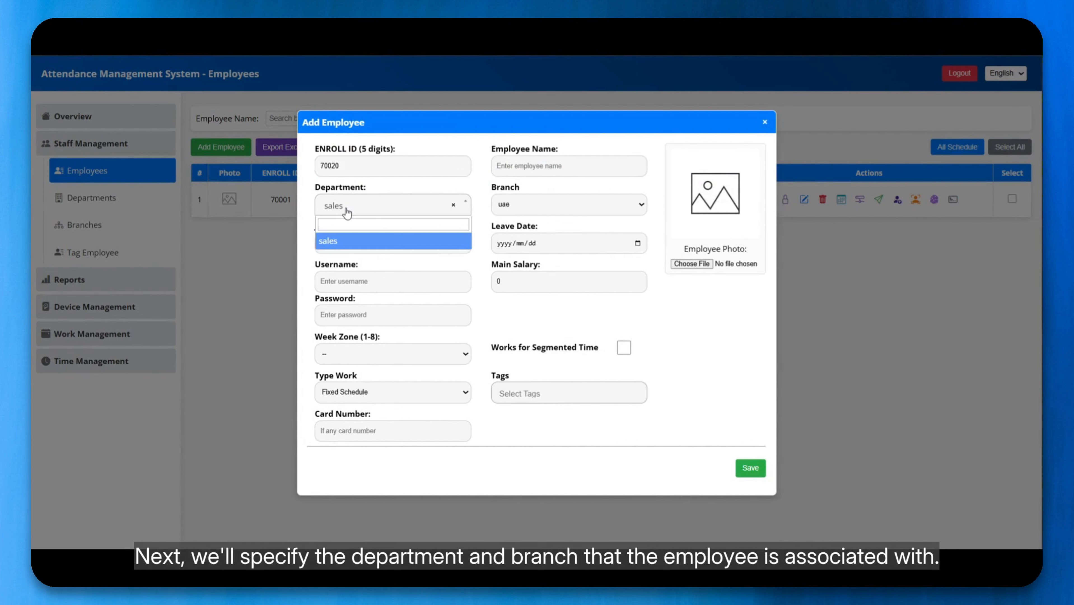
pyautogui.click(347, 211)
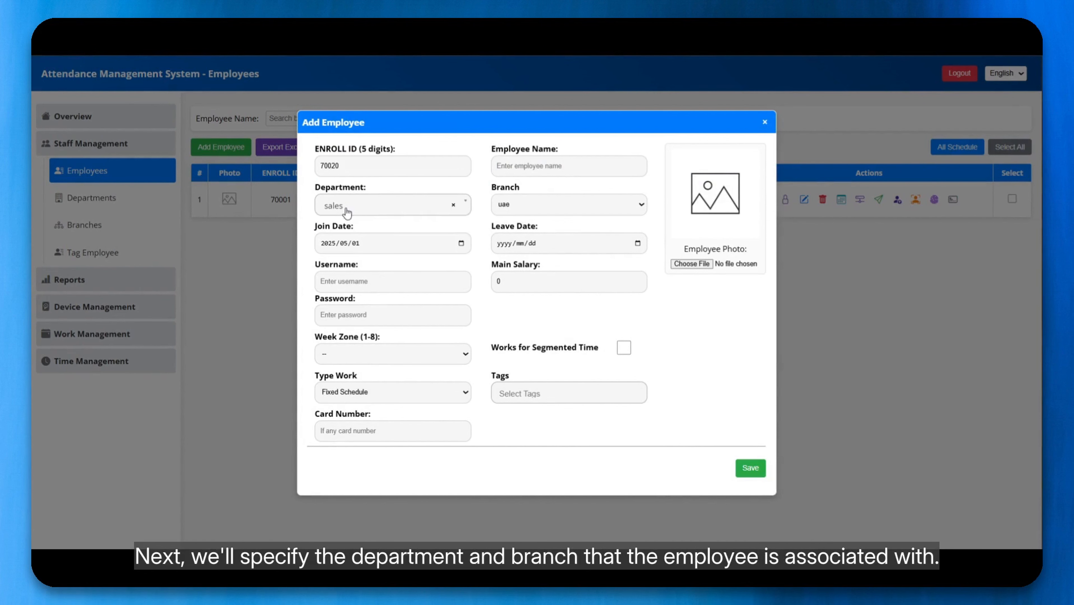
pyautogui.click(565, 209)
pyautogui.click(504, 167)
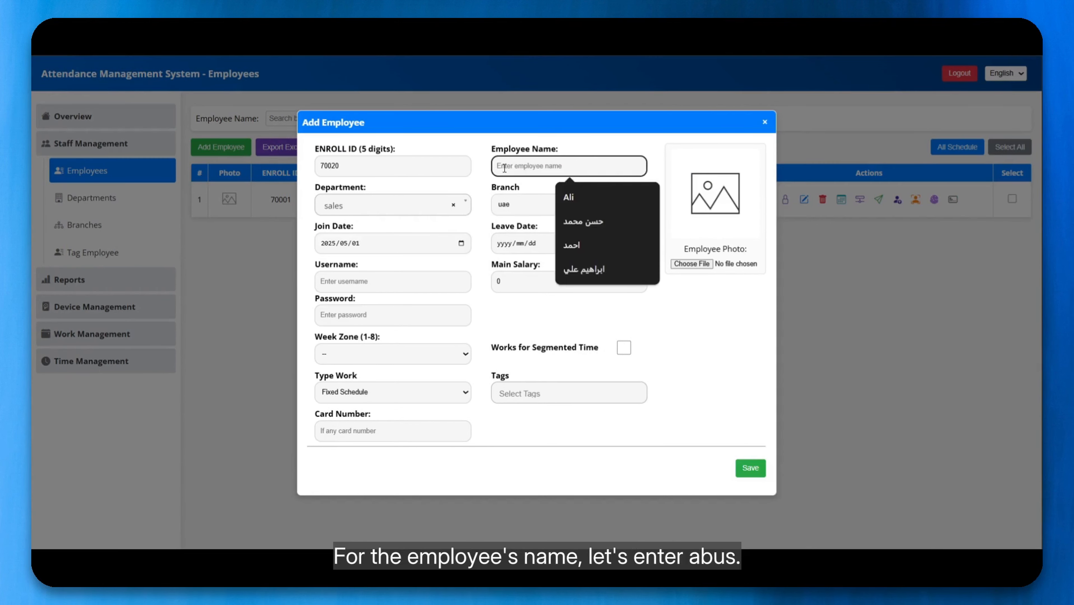
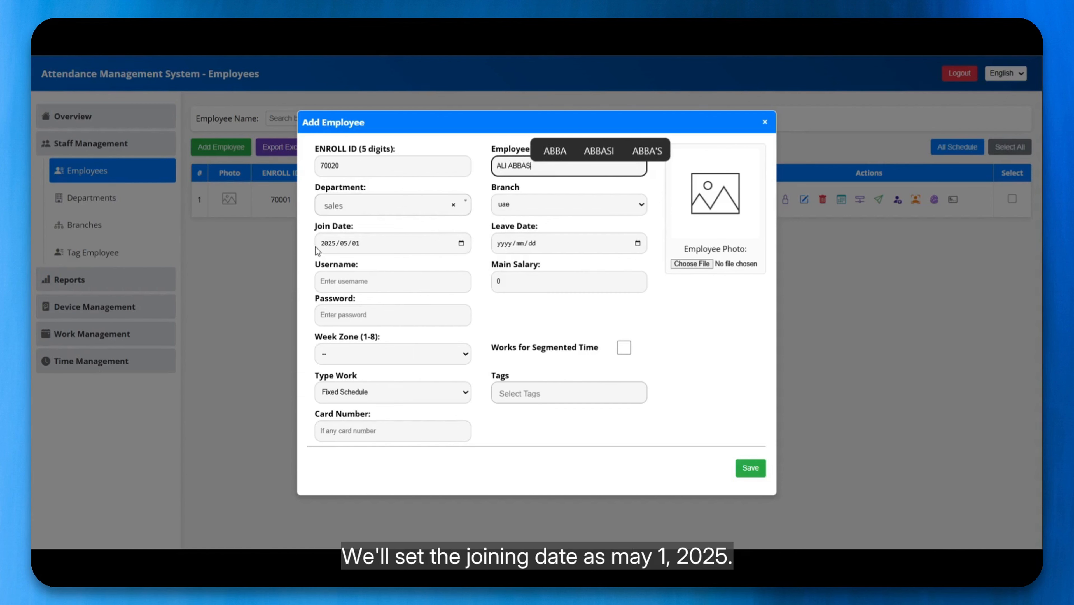
pyautogui.click(344, 282)
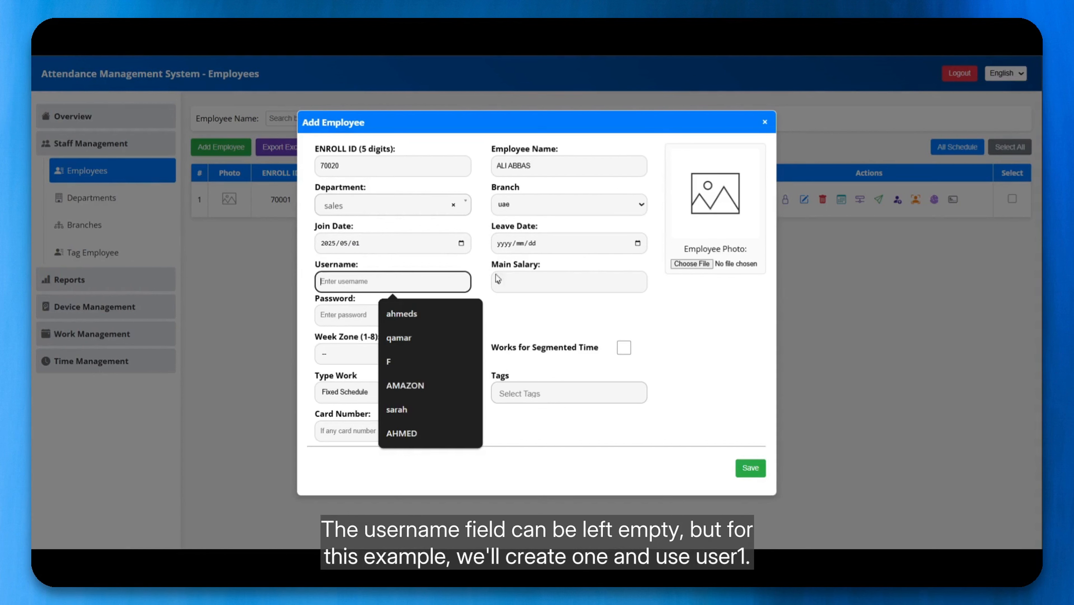
# Enter the employee's username and the account password.
pyautogui.click(511, 320)
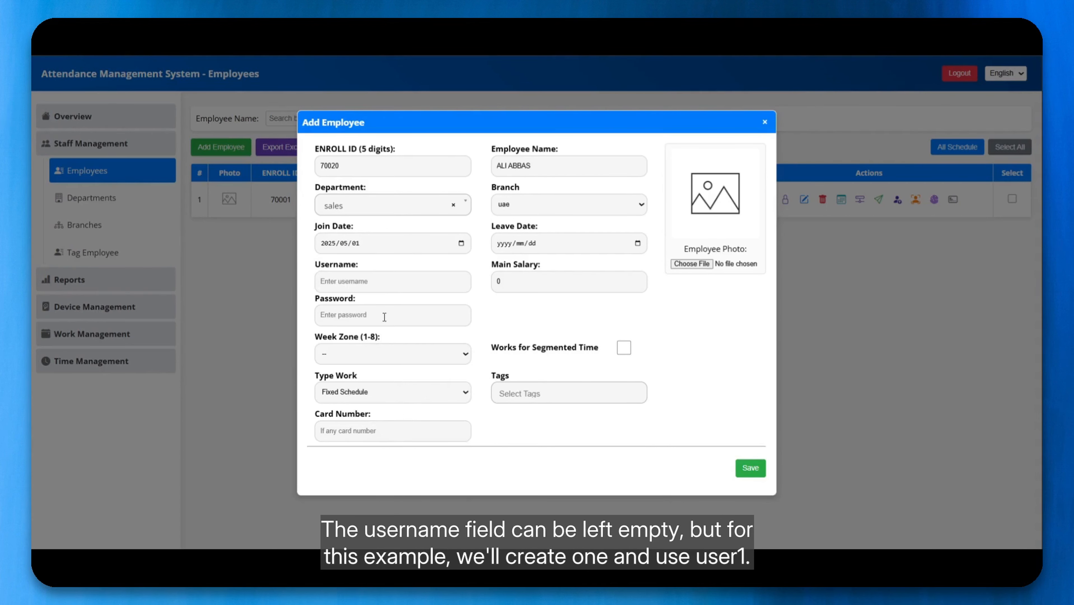
pyautogui.click(369, 282)
pyautogui.write('USER1')
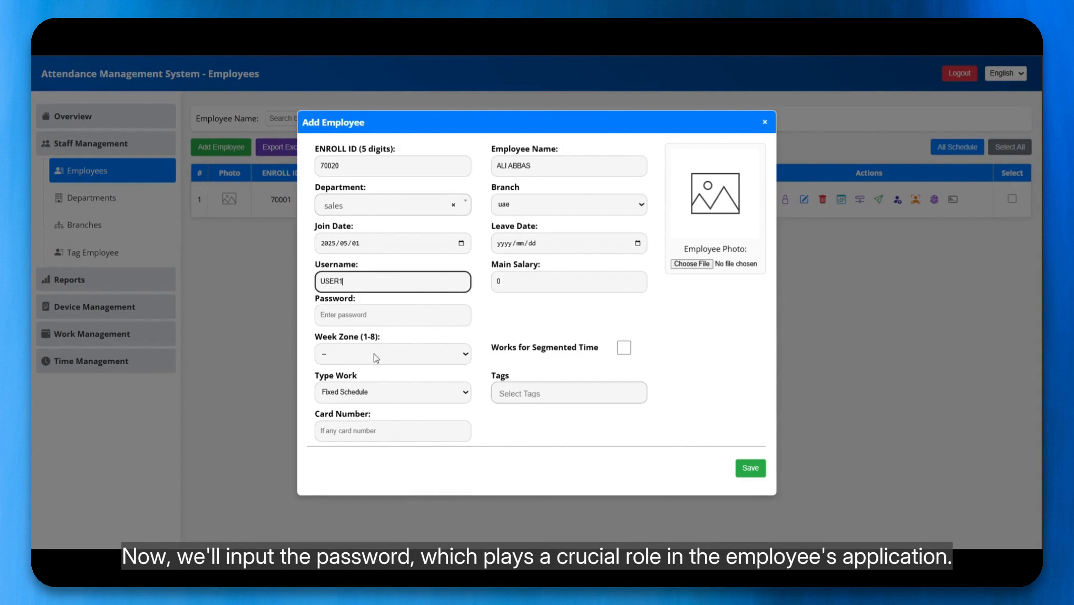
pyautogui.click(346, 316)
pyautogui.write('45678')
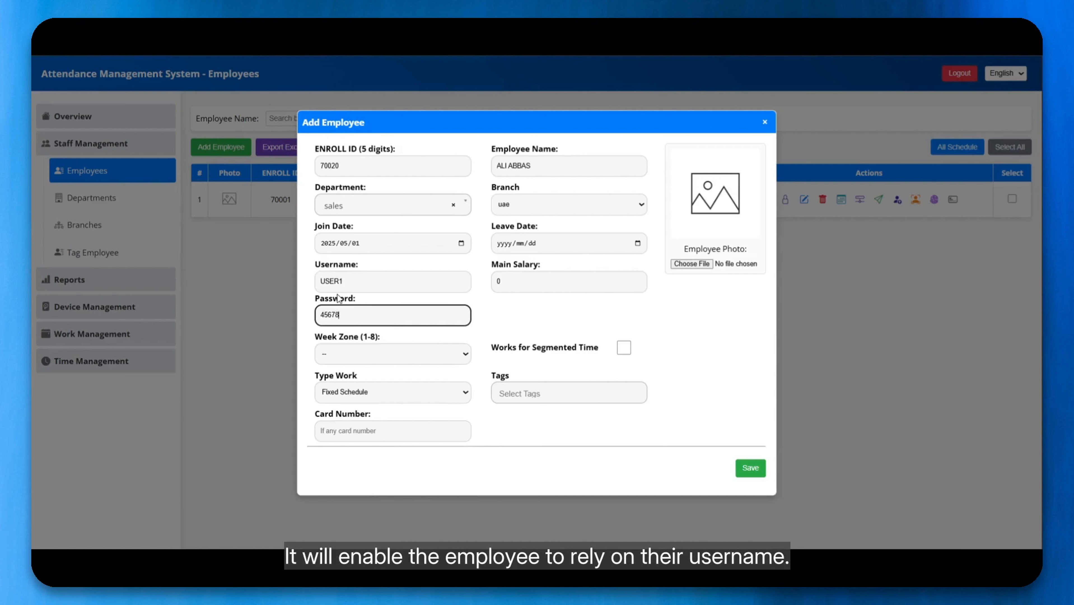
pyautogui.doubleClick(347, 279)
pyautogui.click(355, 313)
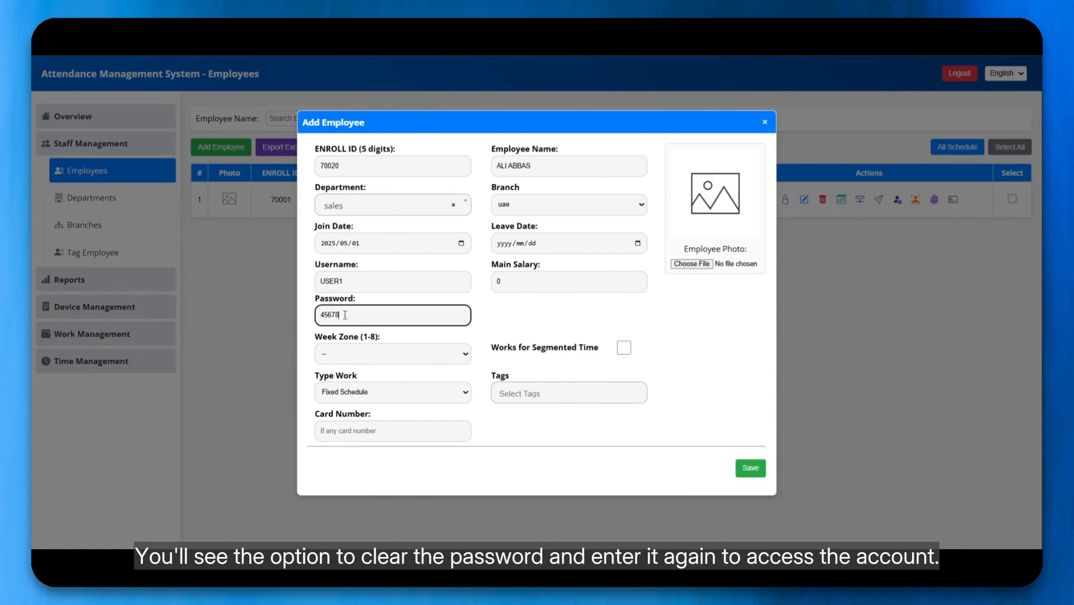
pyautogui.doubleClick(358, 315)
pyautogui.click(362, 319)
# Assign week zone 1 and keep Fixed Schedule as the work type.
pyautogui.click(365, 353)
pyautogui.click(353, 387)
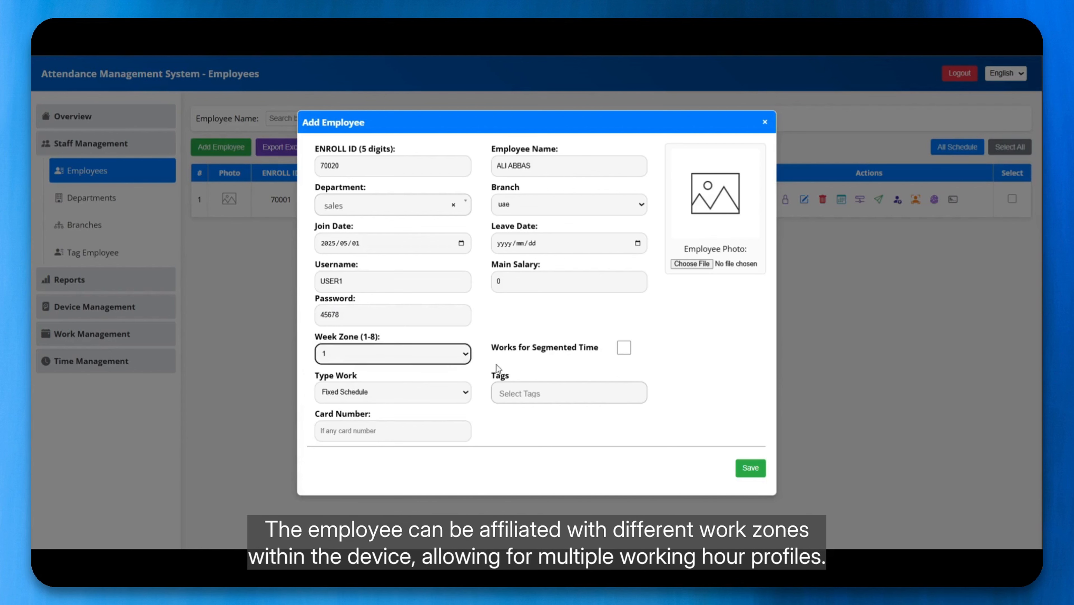
pyautogui.click(497, 322)
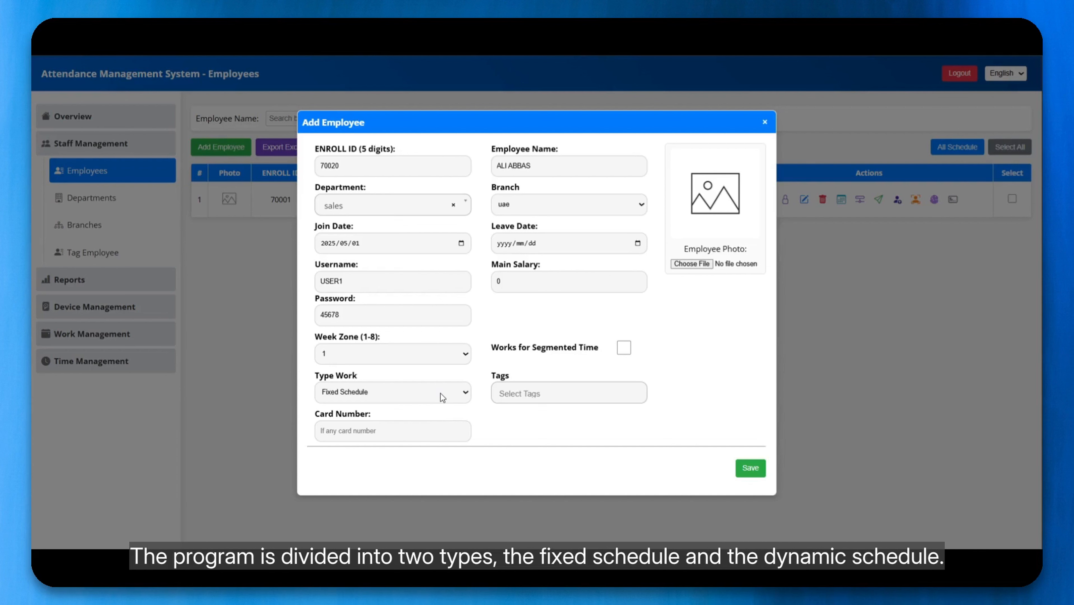
pyautogui.click(440, 393)
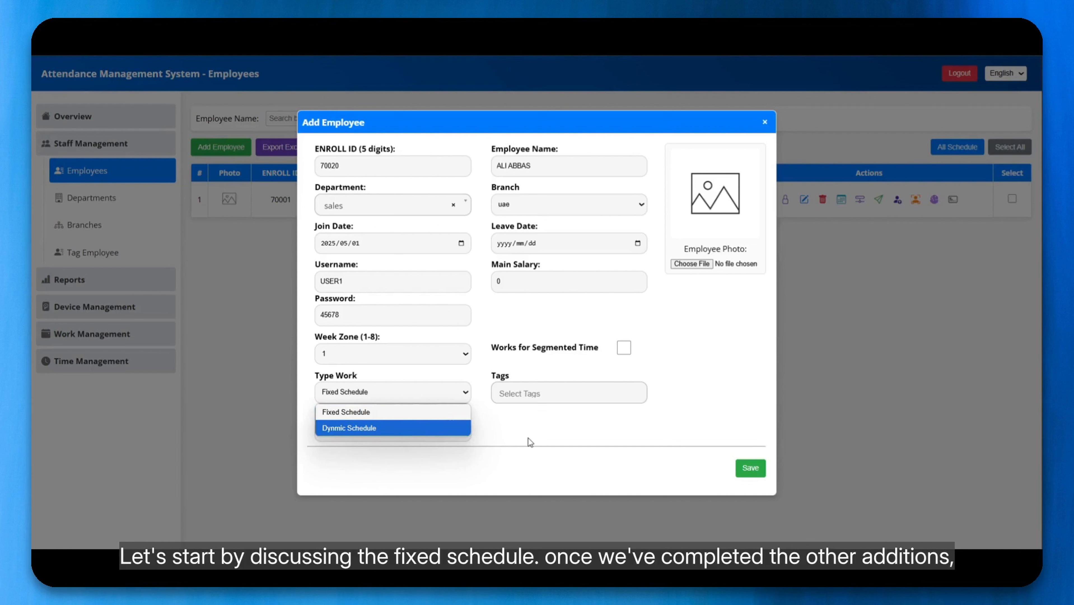
pyautogui.click(377, 413)
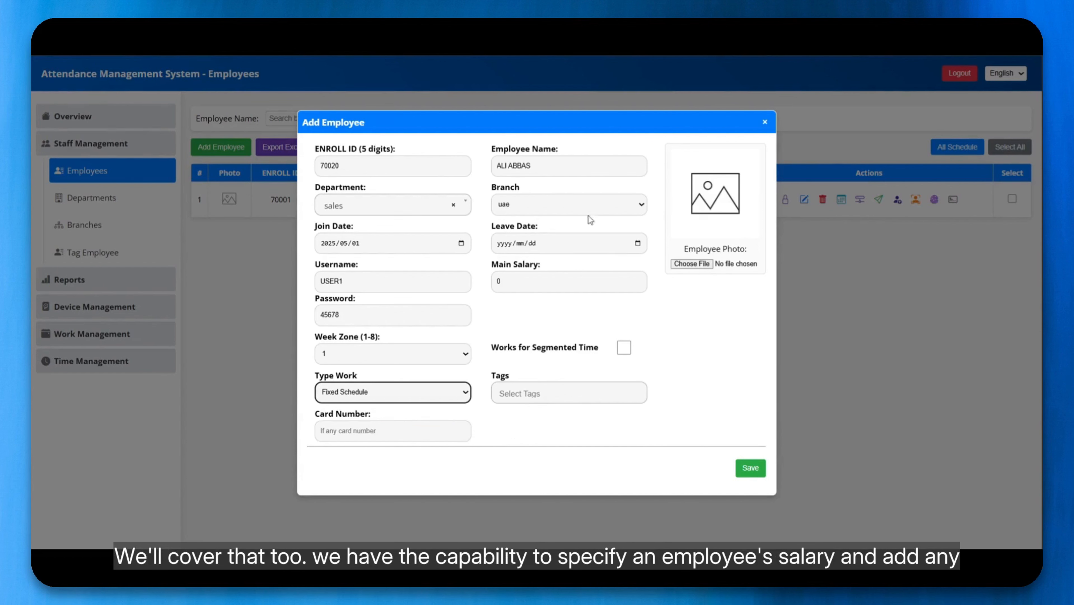
# Replace the main salary with 1000, leaving Tags and Card Number empty.
pyautogui.doubleClick(526, 274)
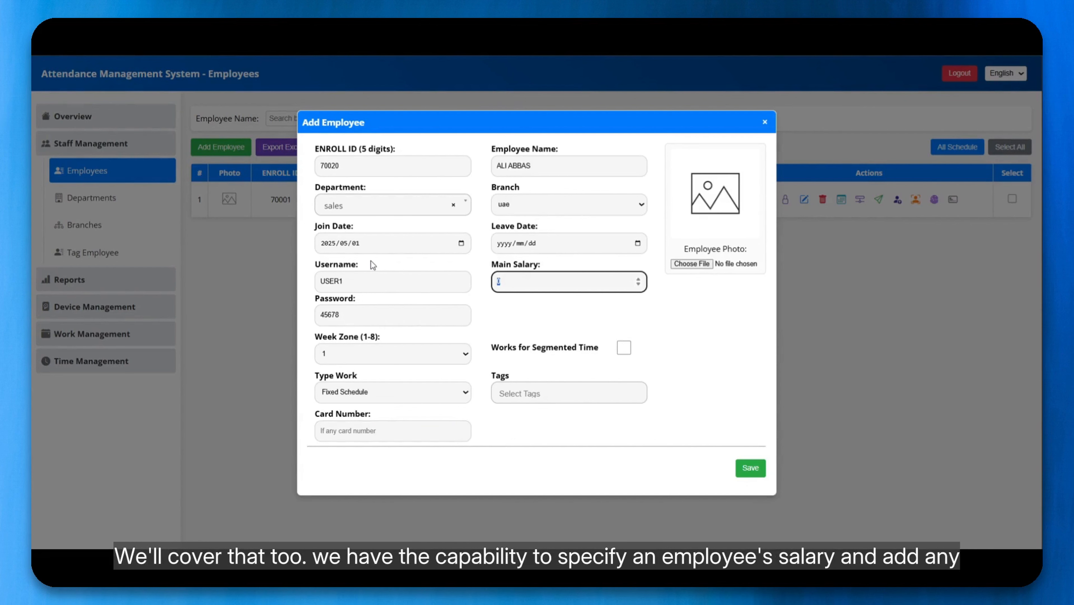
pyautogui.write('1000')
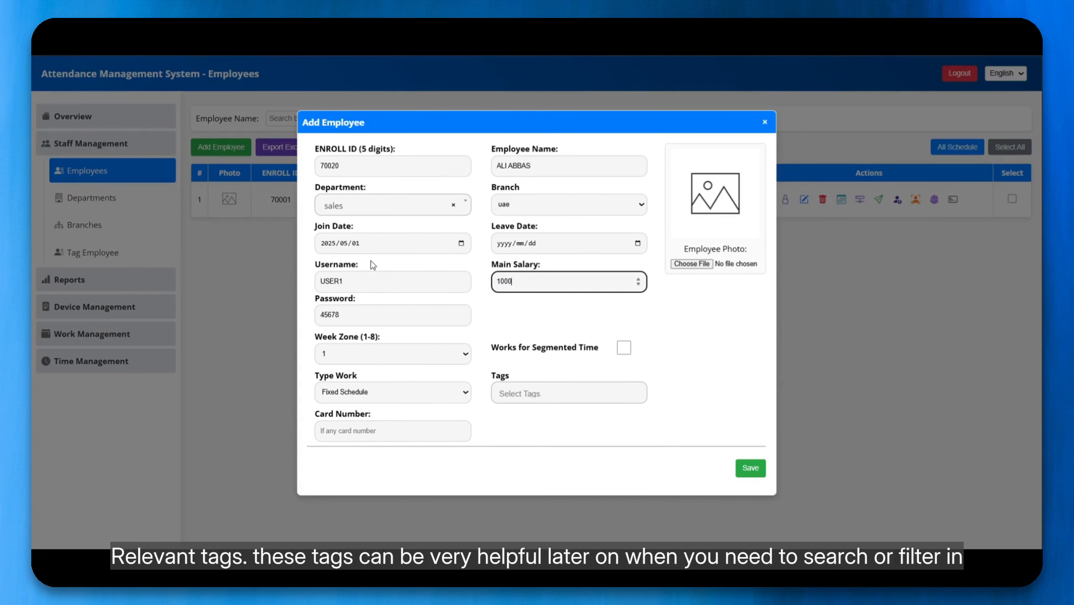
pyautogui.click(520, 391)
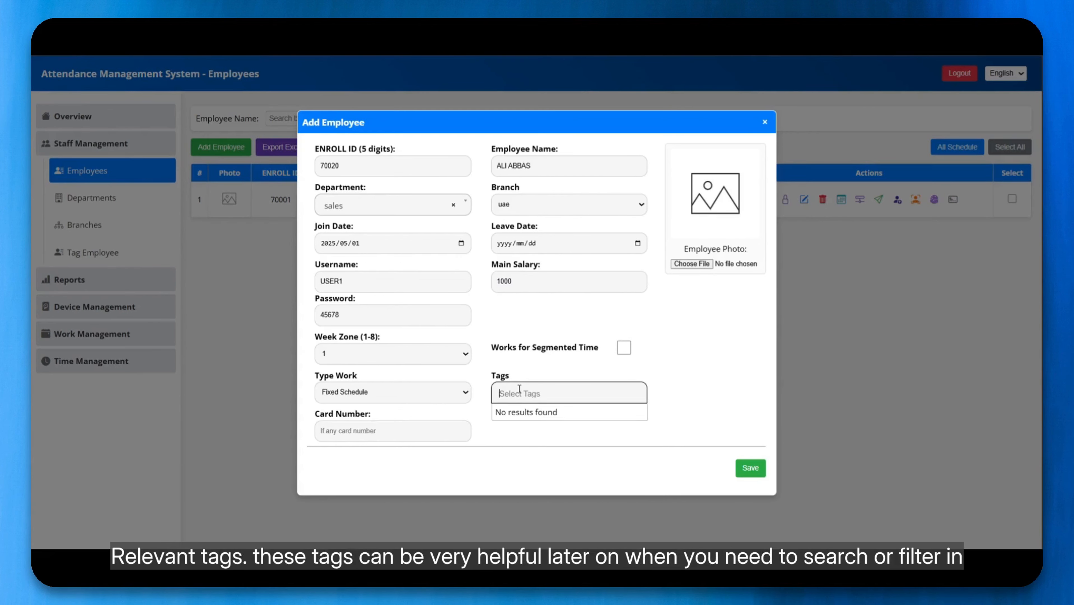
pyautogui.click(721, 390)
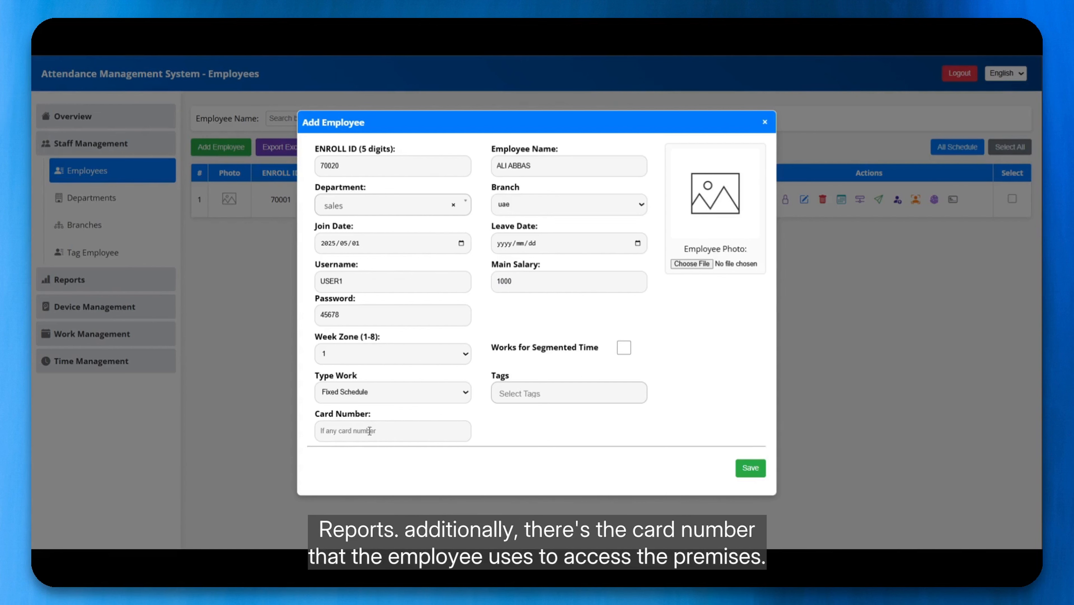
pyautogui.click(347, 440)
pyautogui.click(505, 438)
pyautogui.scroll(-1, 503, 433)
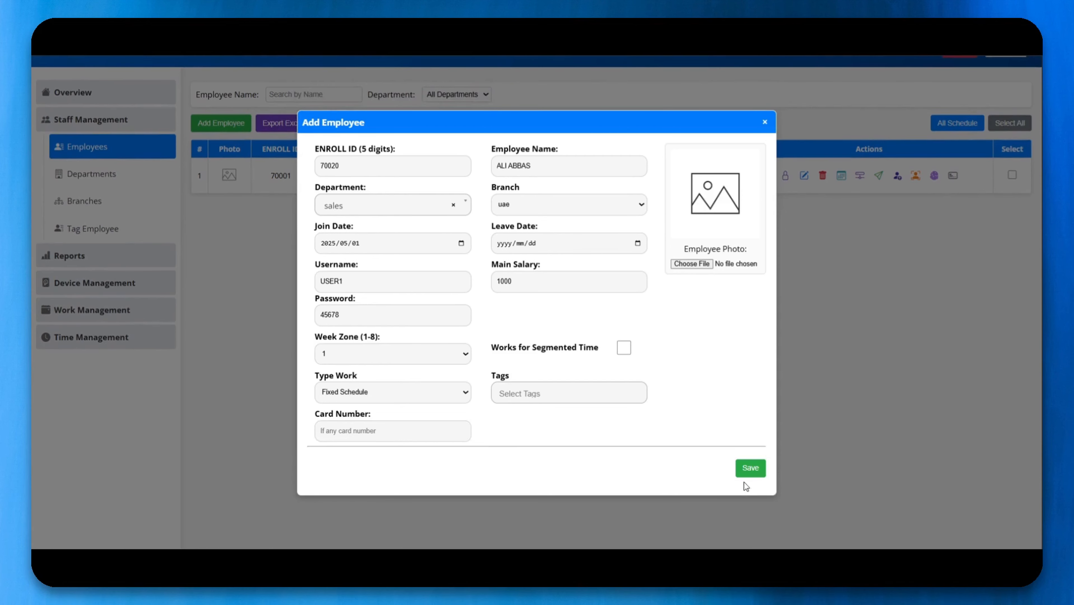
# Save the new employee and open their Employee Schedule from the Actions column.
pyautogui.click(750, 468)
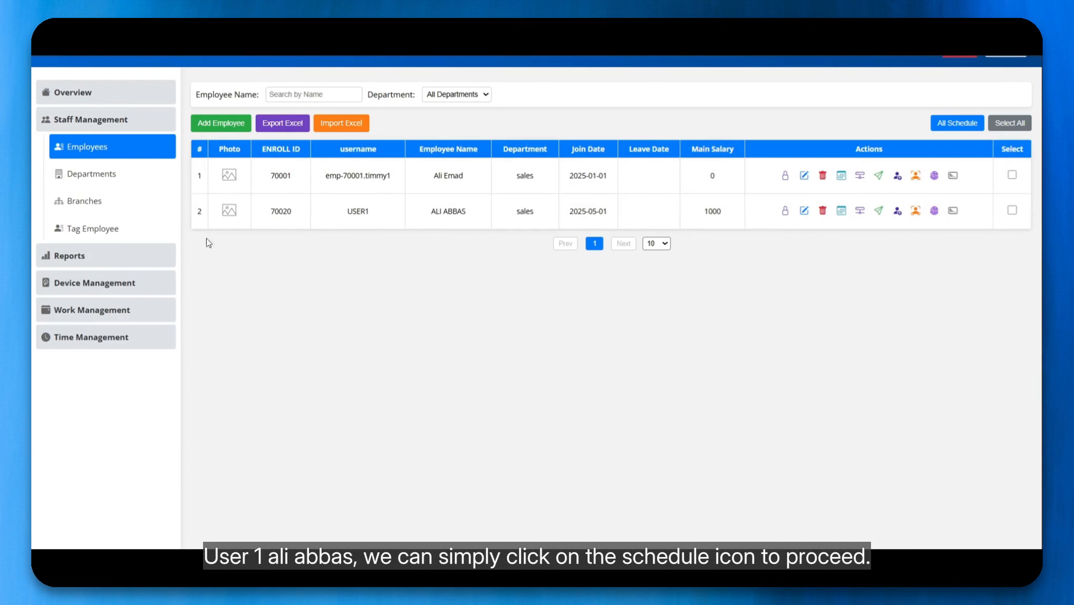
pyautogui.click(841, 214)
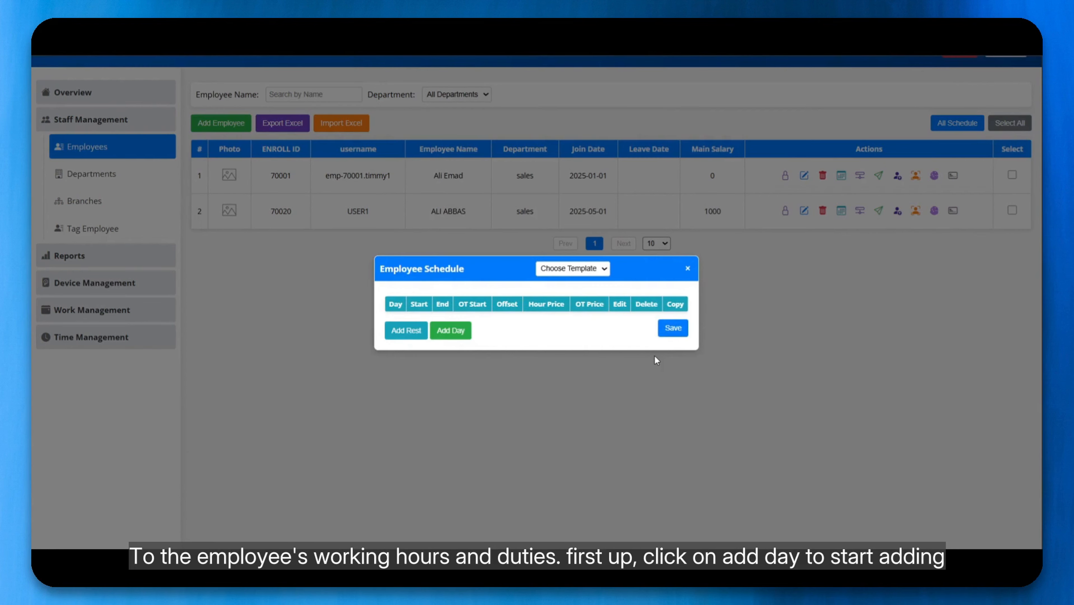
# Add a Sunday working day (09:00 AM–05:00 PM) and open its Edit Day rules.
pyautogui.click(457, 340)
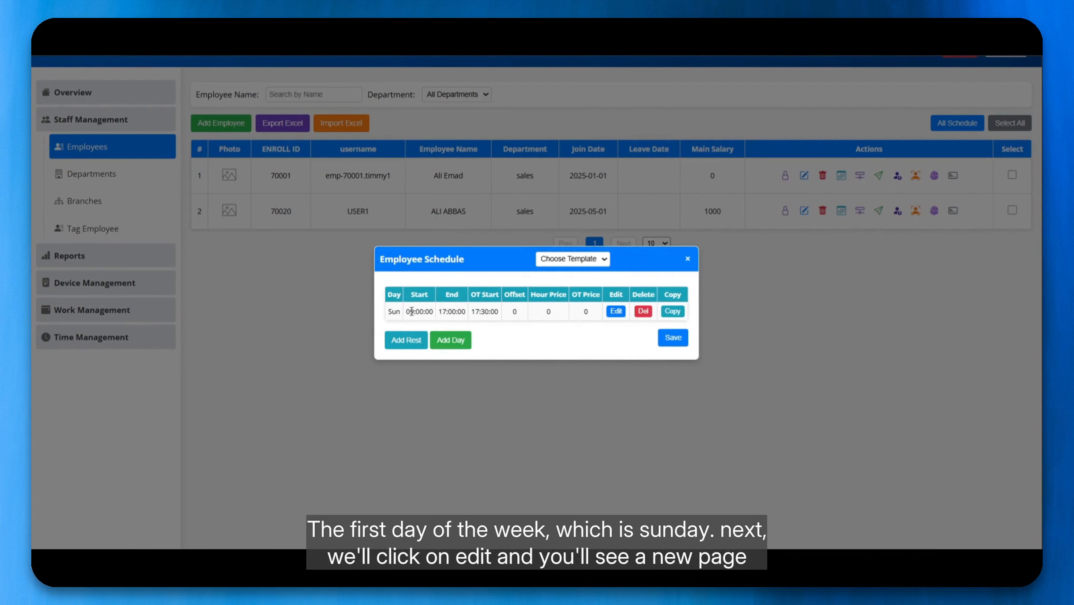
pyautogui.click(616, 310)
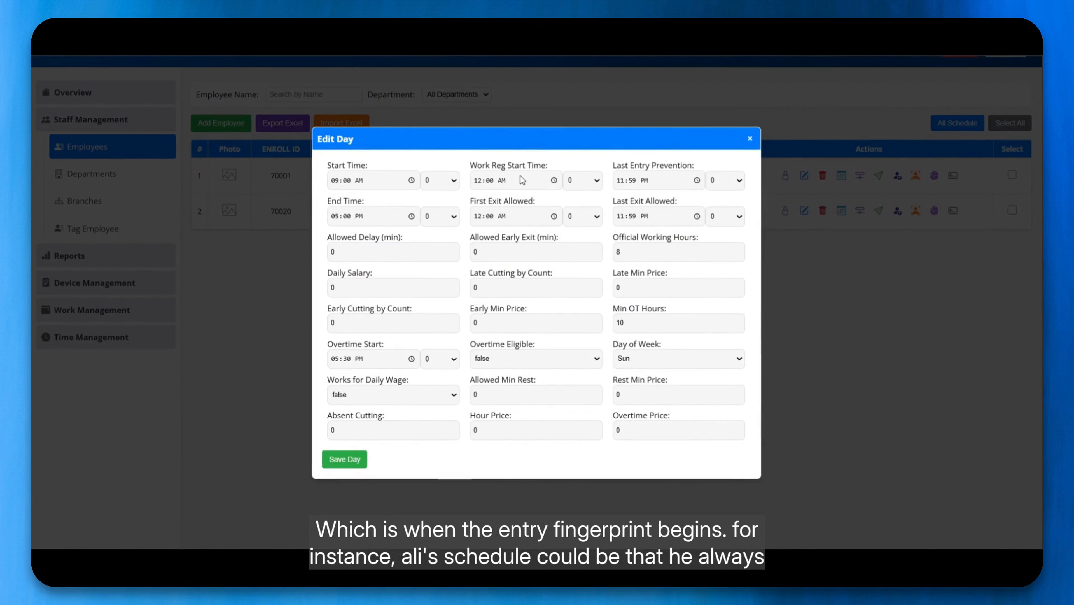
# Set registration start 07:30, first exit 12:00, last entry 10:00 AM and last exit 09:00 PM.
pyautogui.click(338, 183)
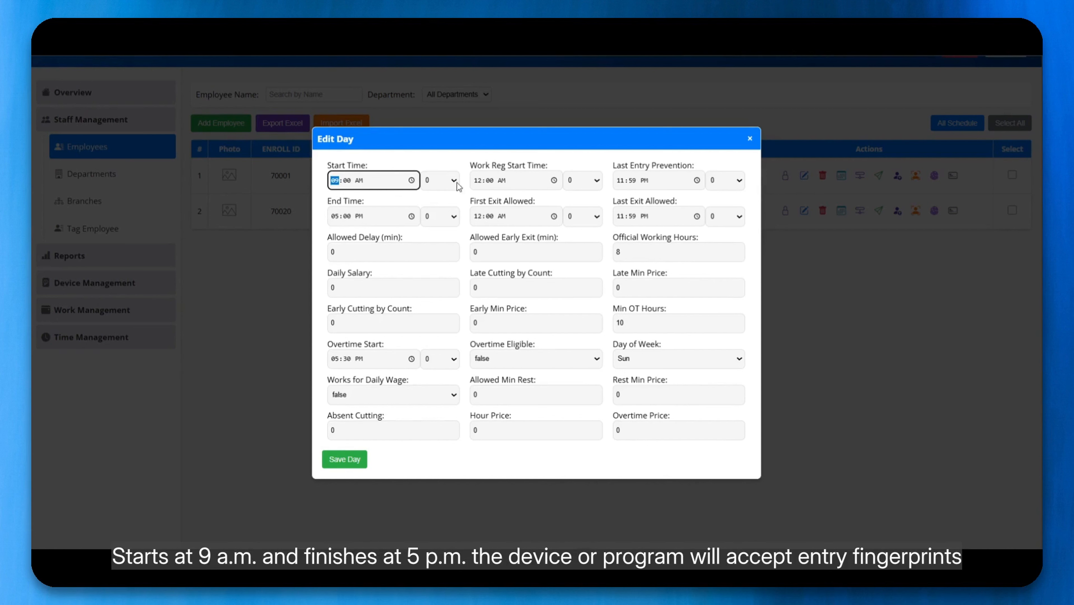
pyautogui.click(481, 186)
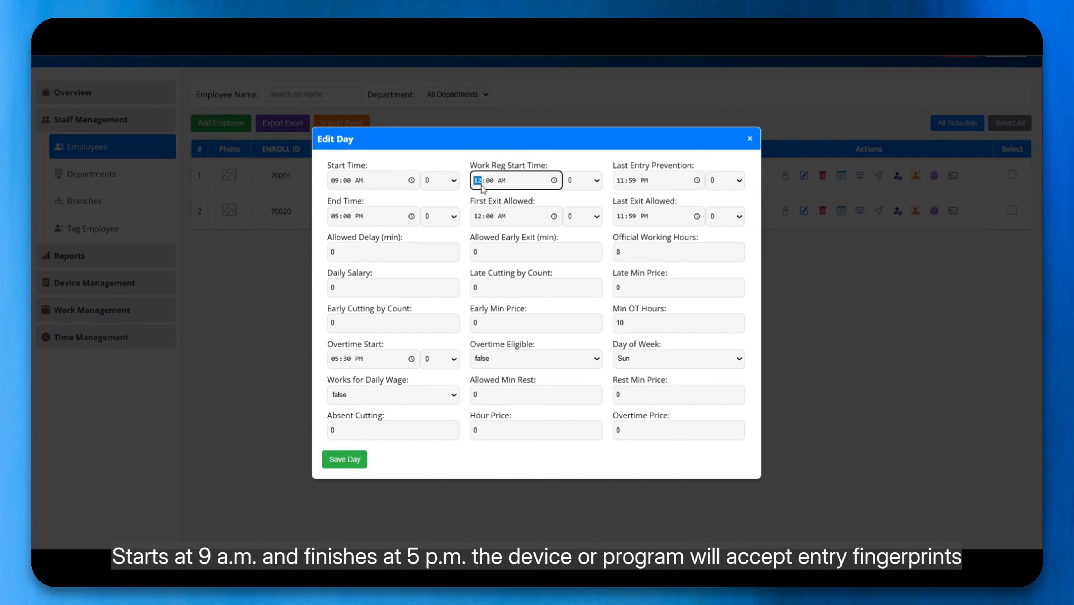
pyautogui.write('07:30')
pyautogui.click(483, 218)
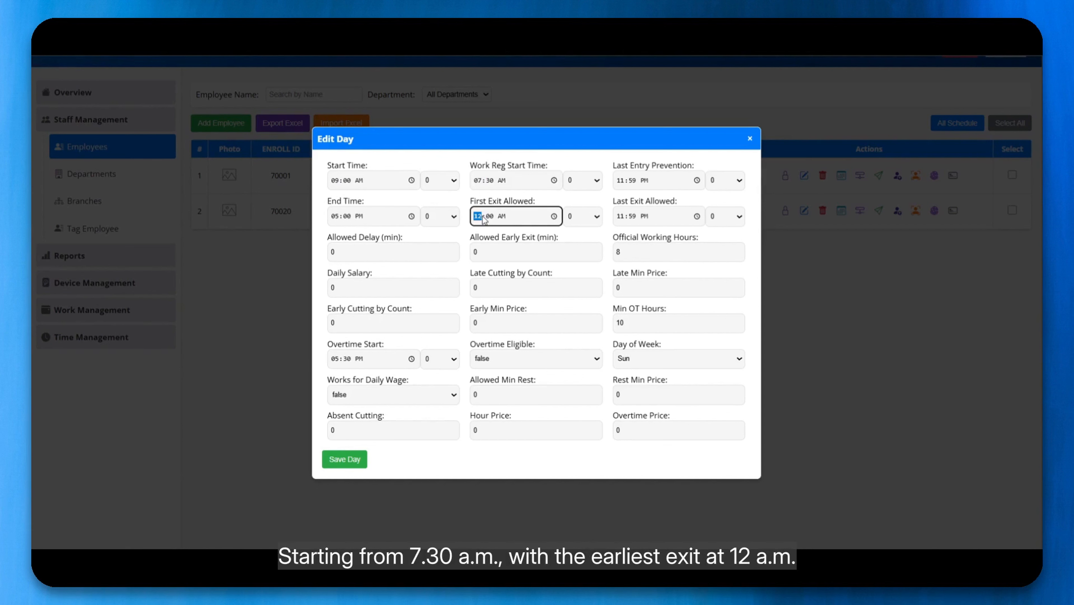
pyautogui.write('12:00')
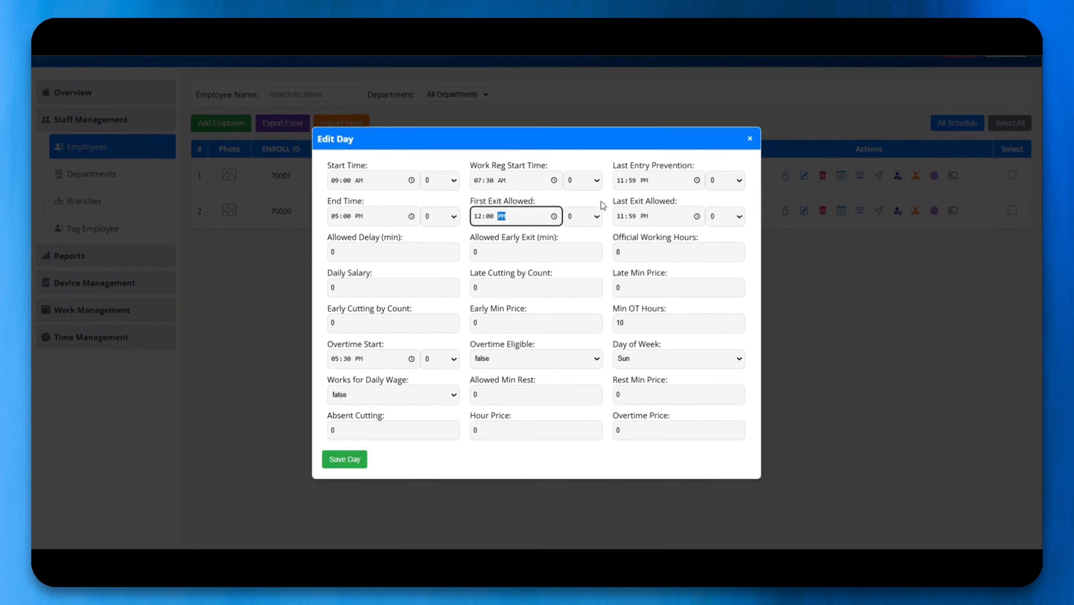
pyautogui.click(621, 182)
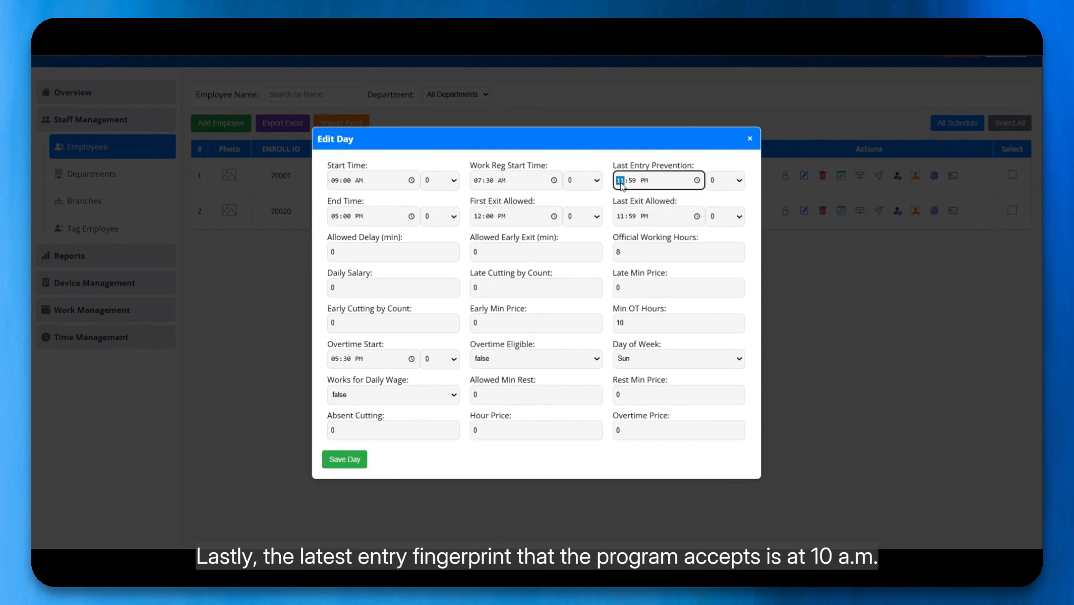
pyautogui.write('1000a')
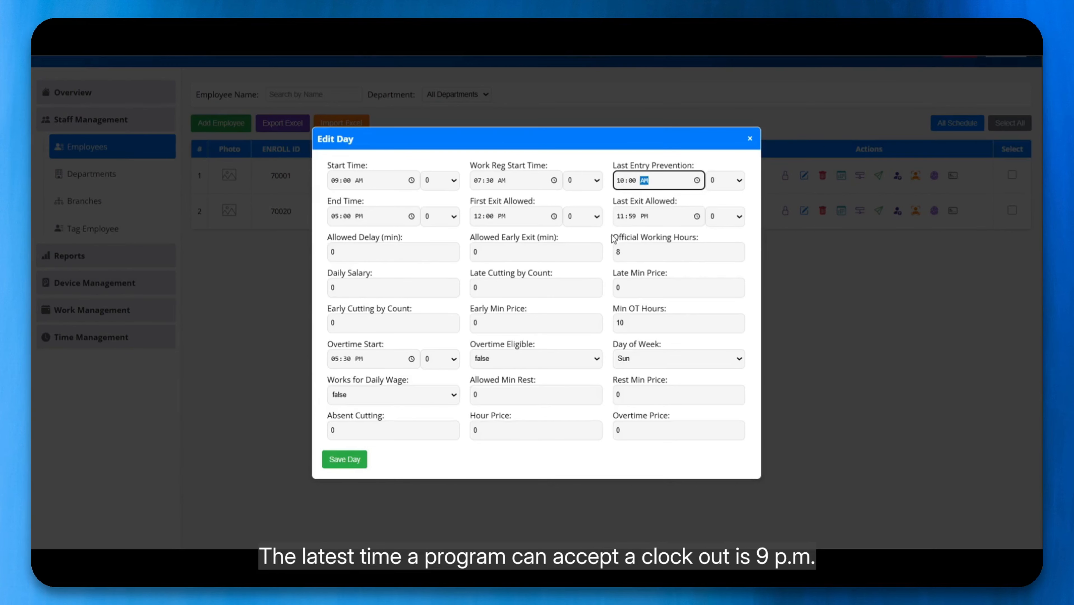
pyautogui.click(625, 218)
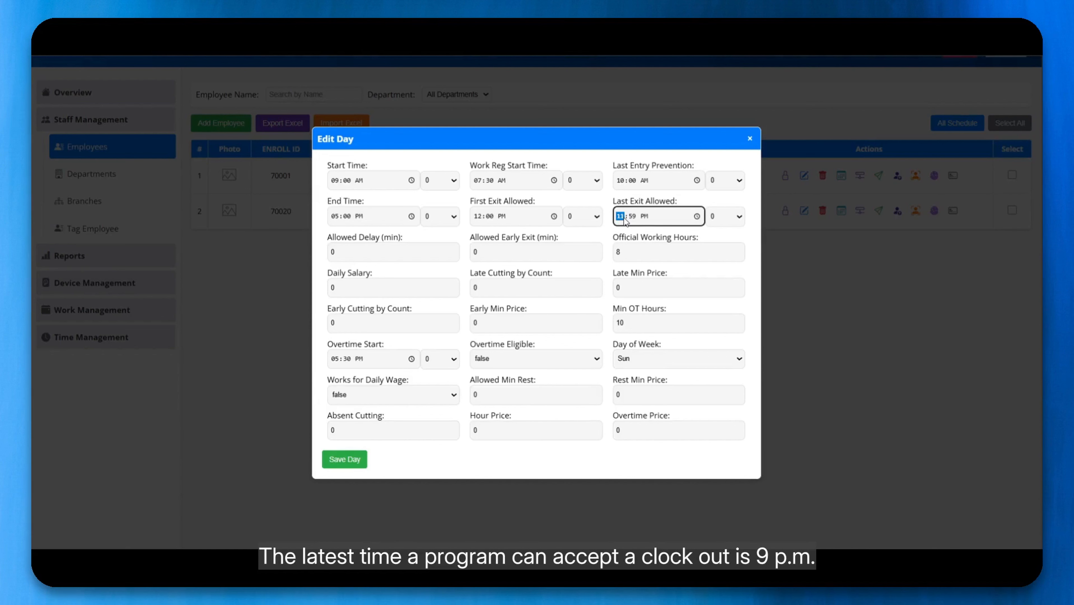
pyautogui.write('900')
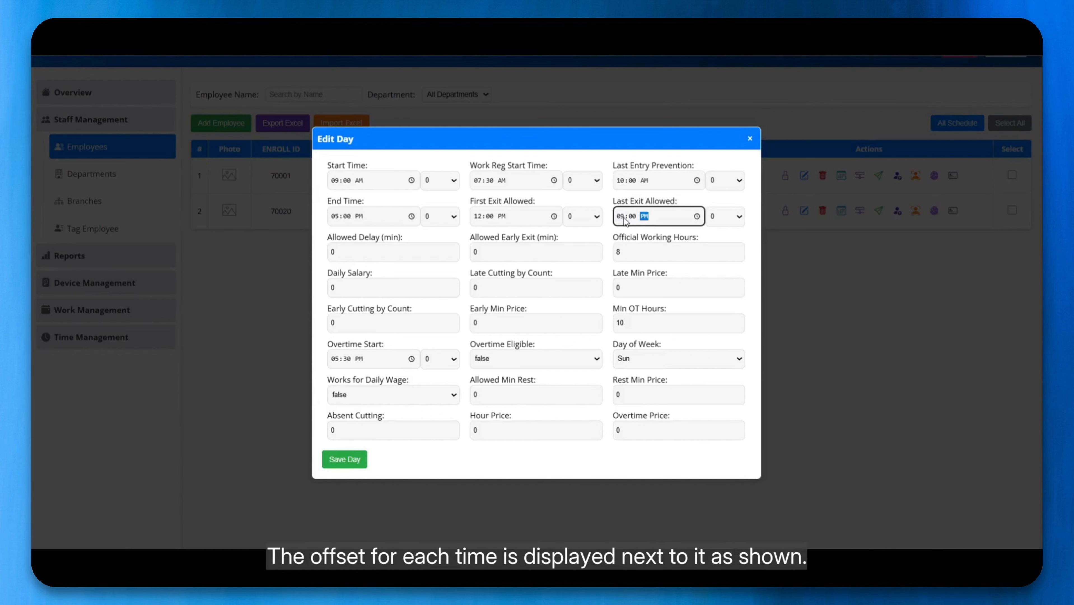
pyautogui.click(439, 195)
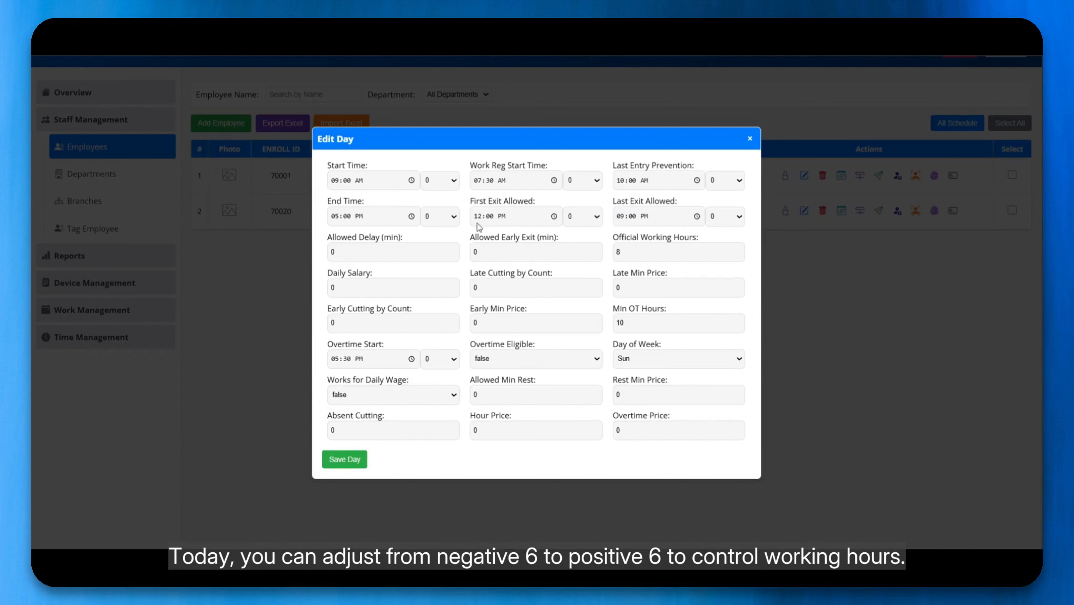
pyautogui.click(439, 219)
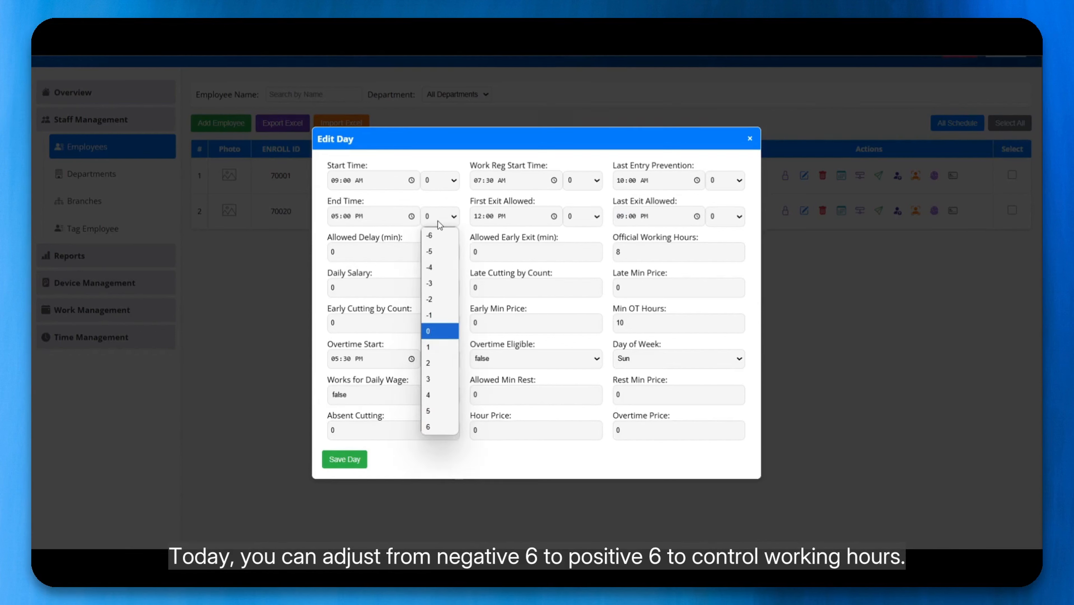
pyautogui.click(441, 218)
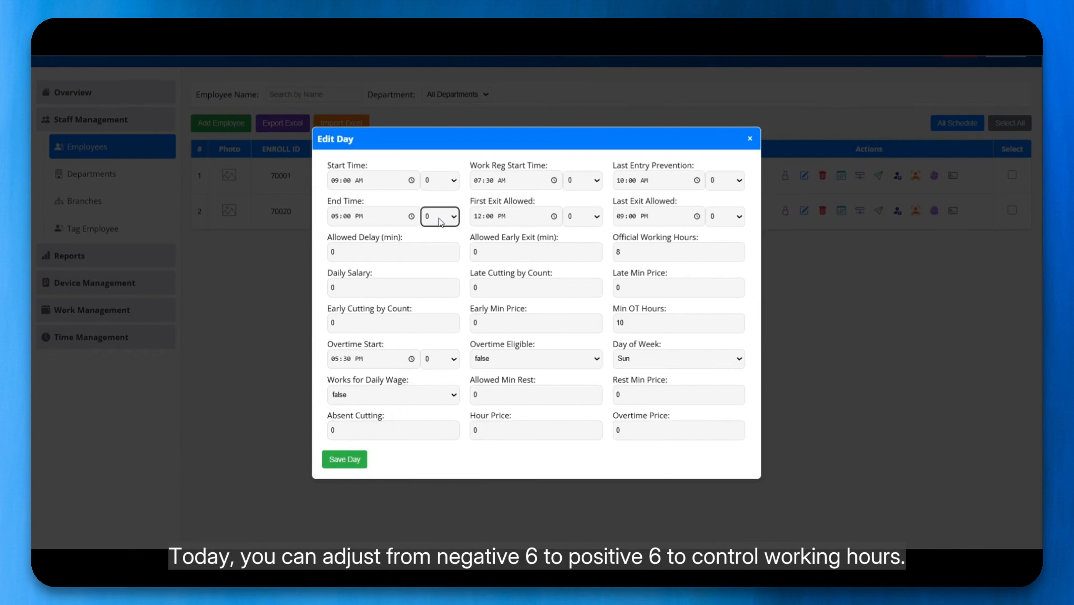
# Set Allowed Delay and Allowed Early Exit to 10 minutes each, keeping 8 official working hours.
pyautogui.doubleClick(379, 257)
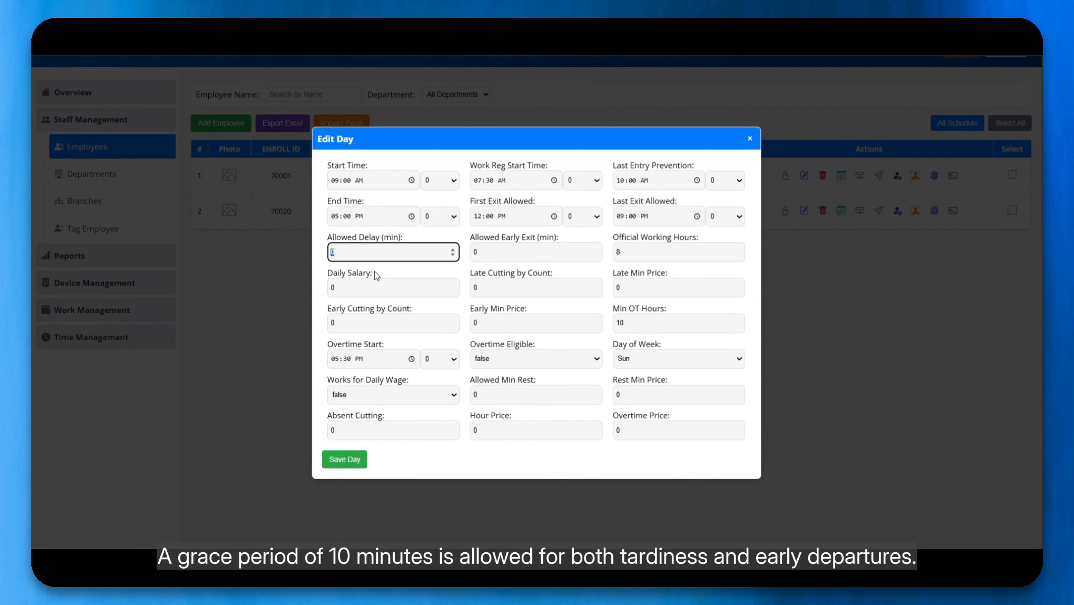
pyautogui.write('10')
pyautogui.press('Tab')
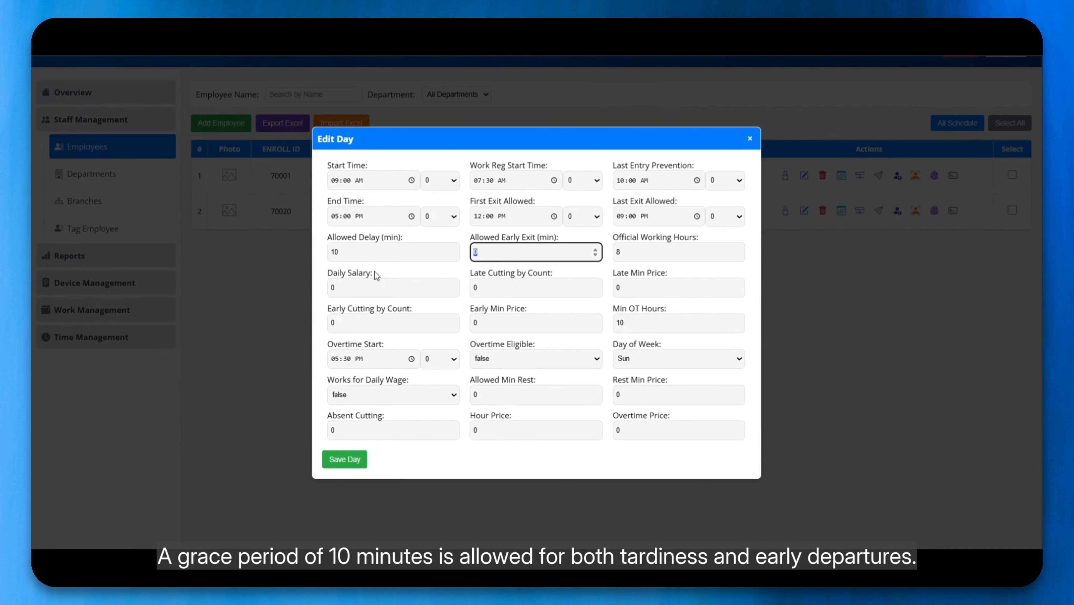
pyautogui.write('10')
pyautogui.press('Tab')
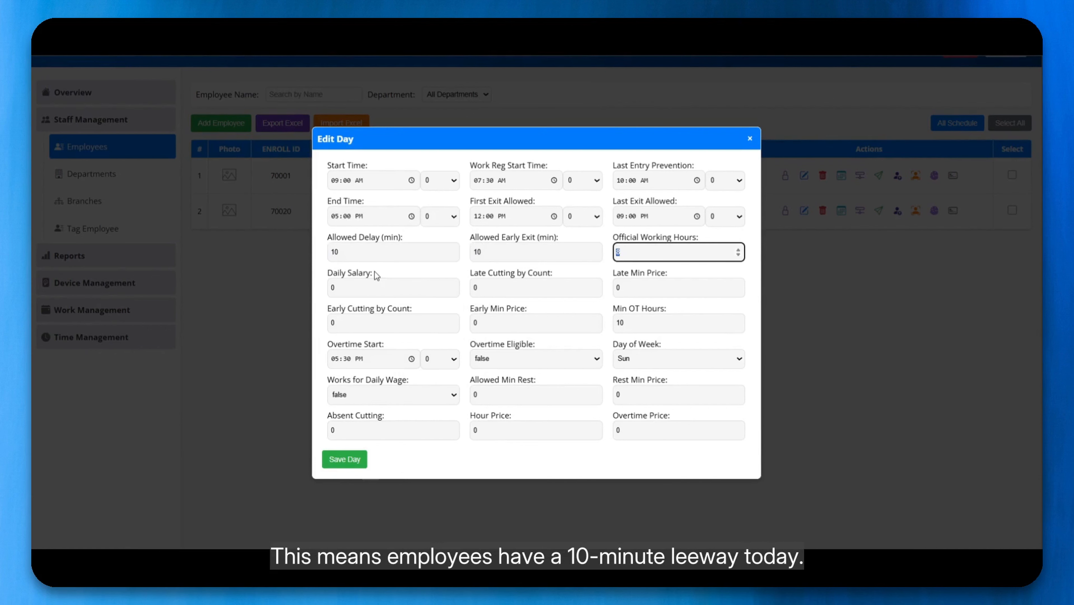
pyautogui.click(369, 256)
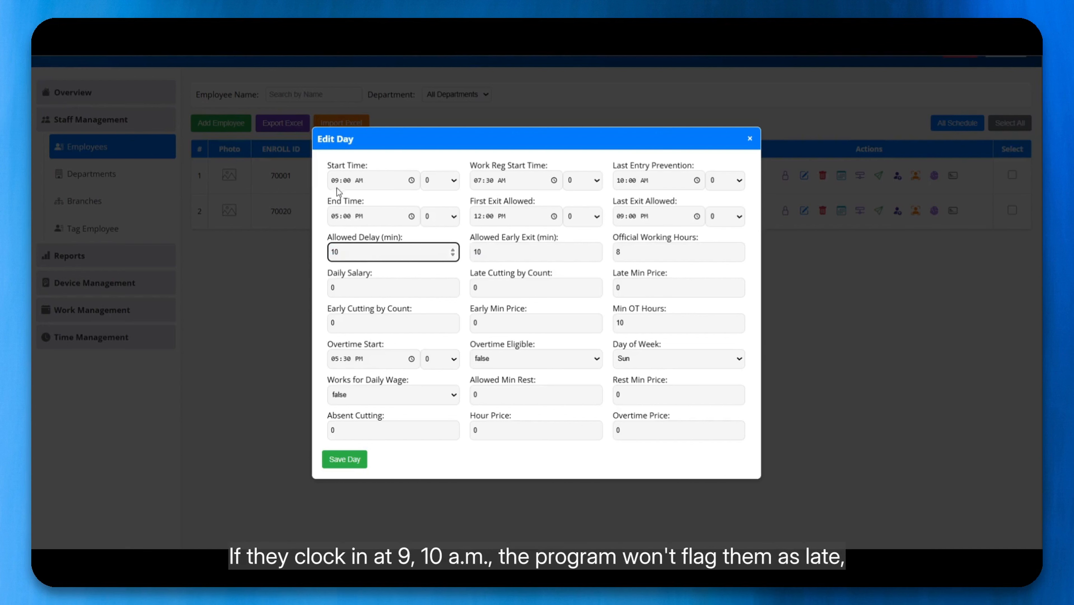
pyautogui.click(348, 180)
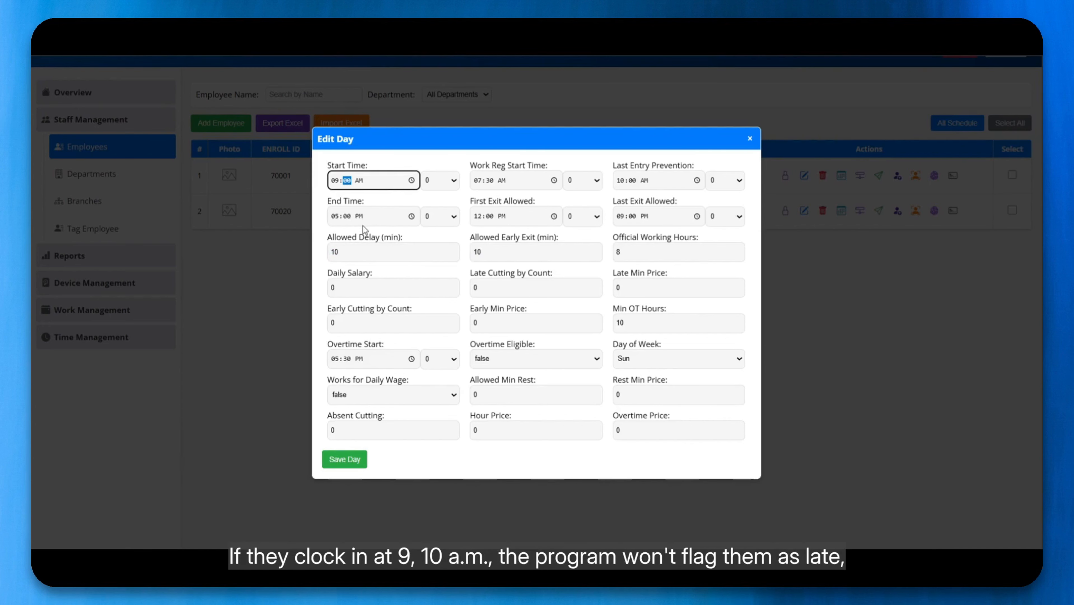
pyautogui.doubleClick(363, 253)
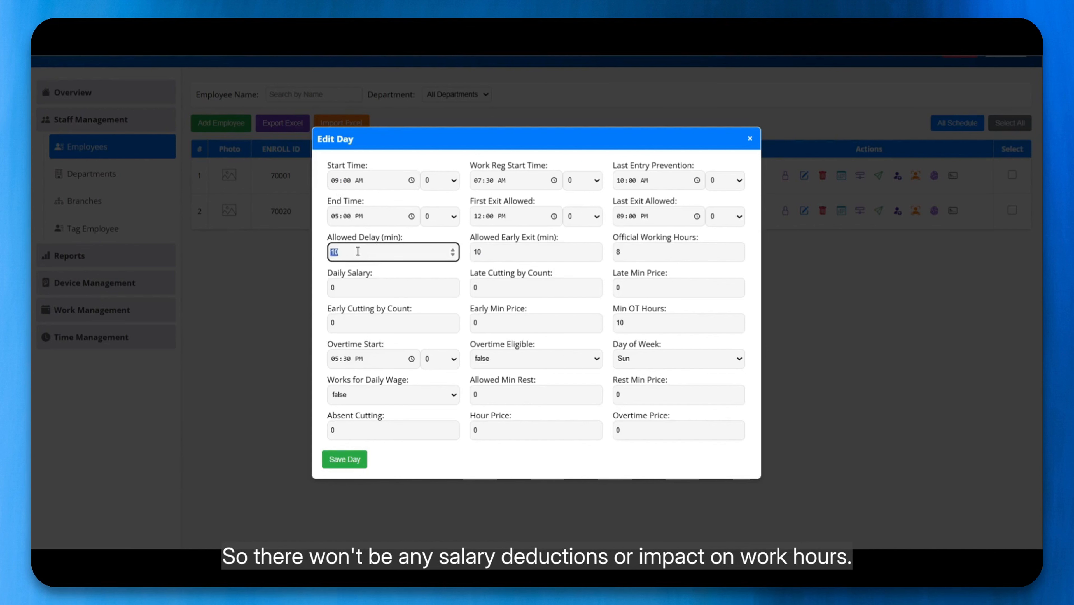
pyautogui.click(358, 251)
pyautogui.click(479, 253)
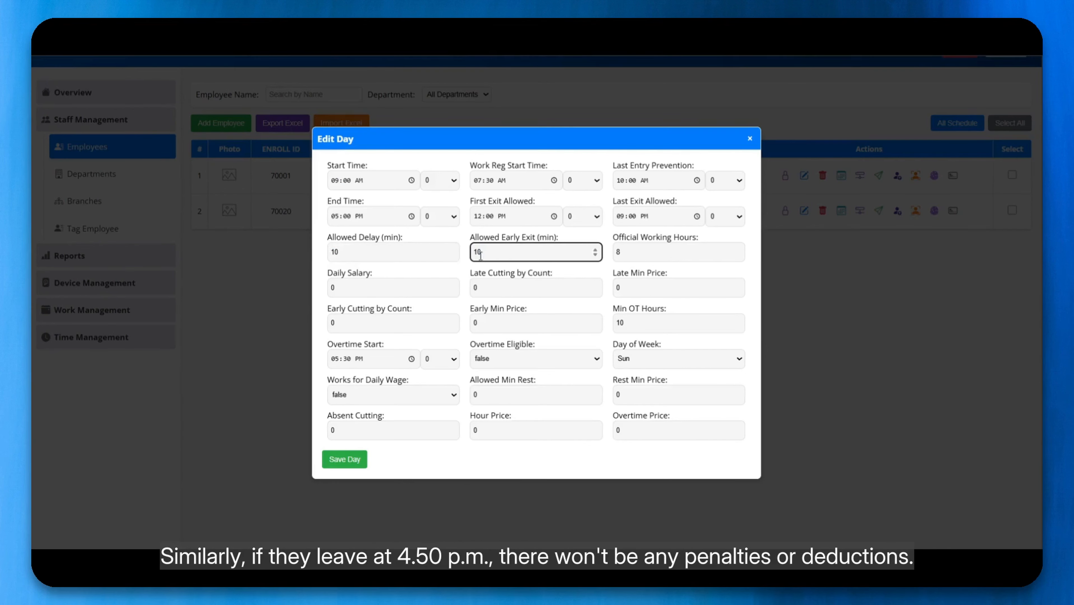
pyautogui.click(335, 217)
pyautogui.click(479, 254)
pyautogui.click(654, 255)
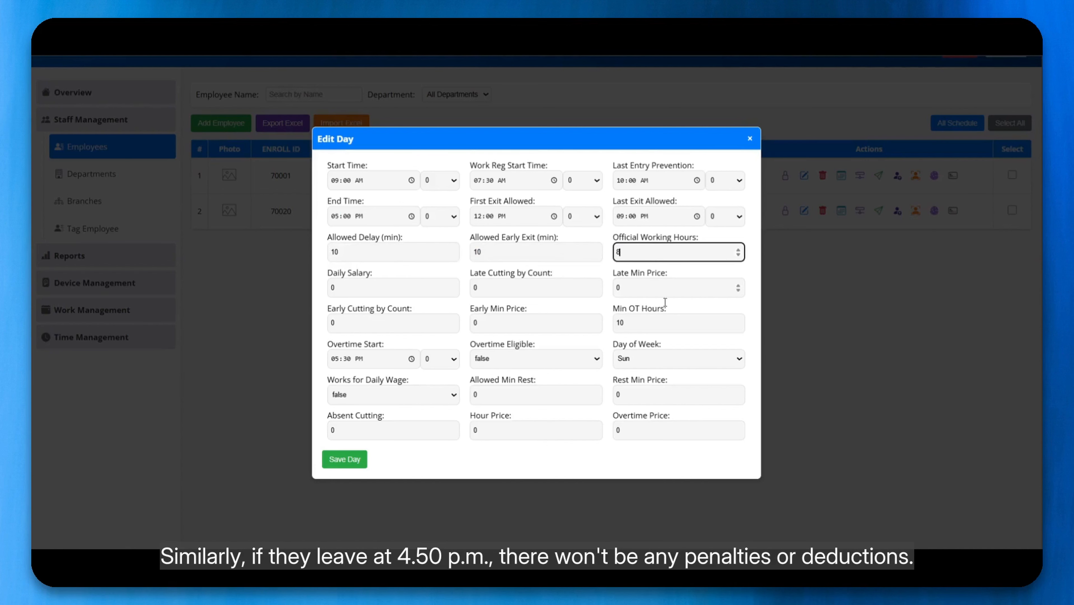
pyautogui.press('Tab')
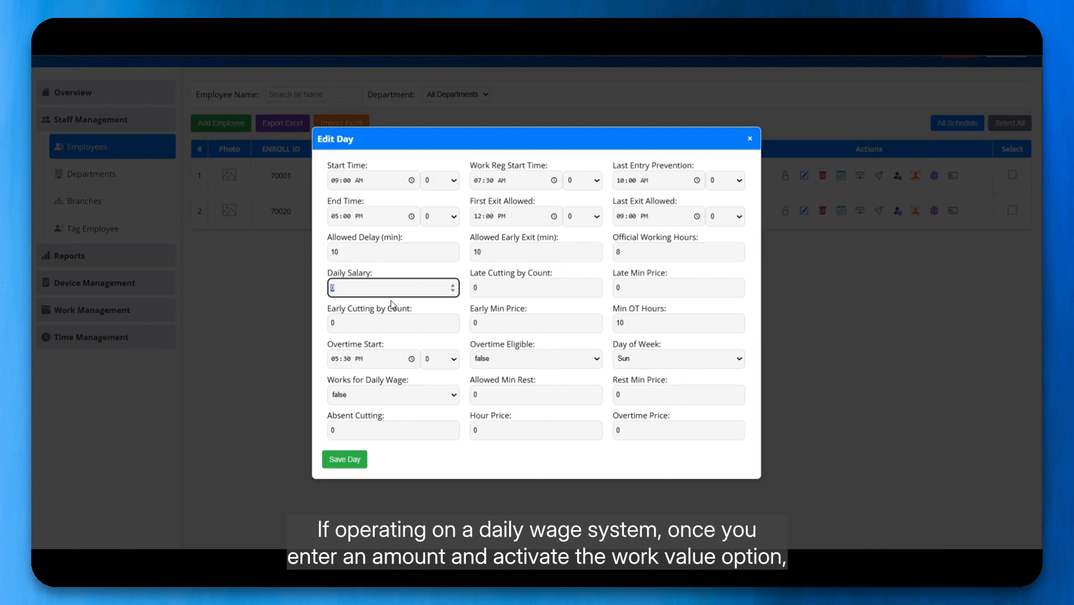
# Give Sunday a 700 daily salary with Works for Daily Wage true and late cutting by count 500.
pyautogui.write('700')
pyautogui.click(380, 392)
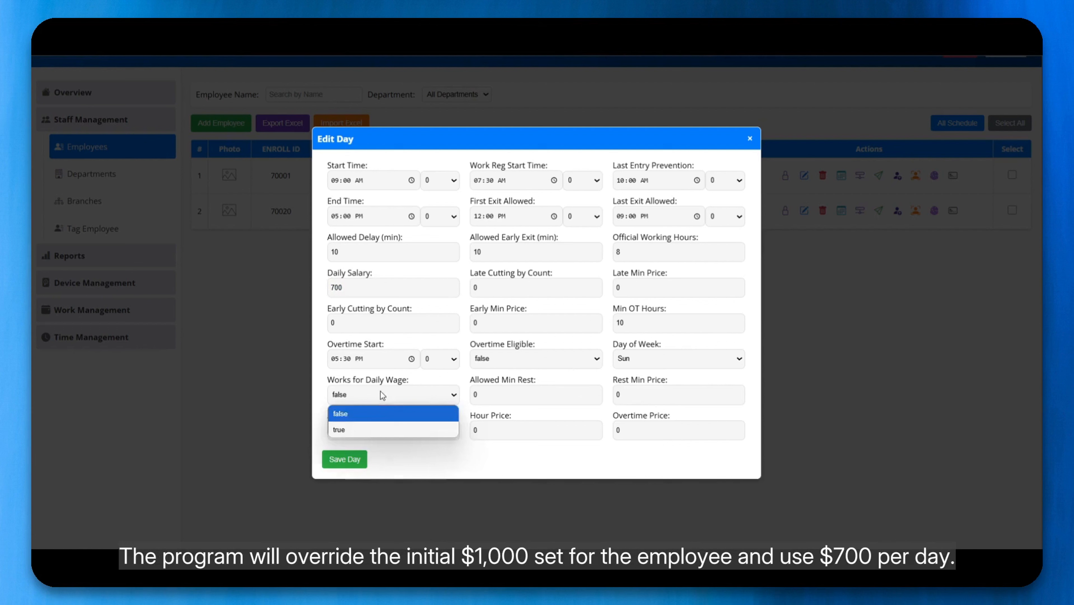
pyautogui.click(377, 430)
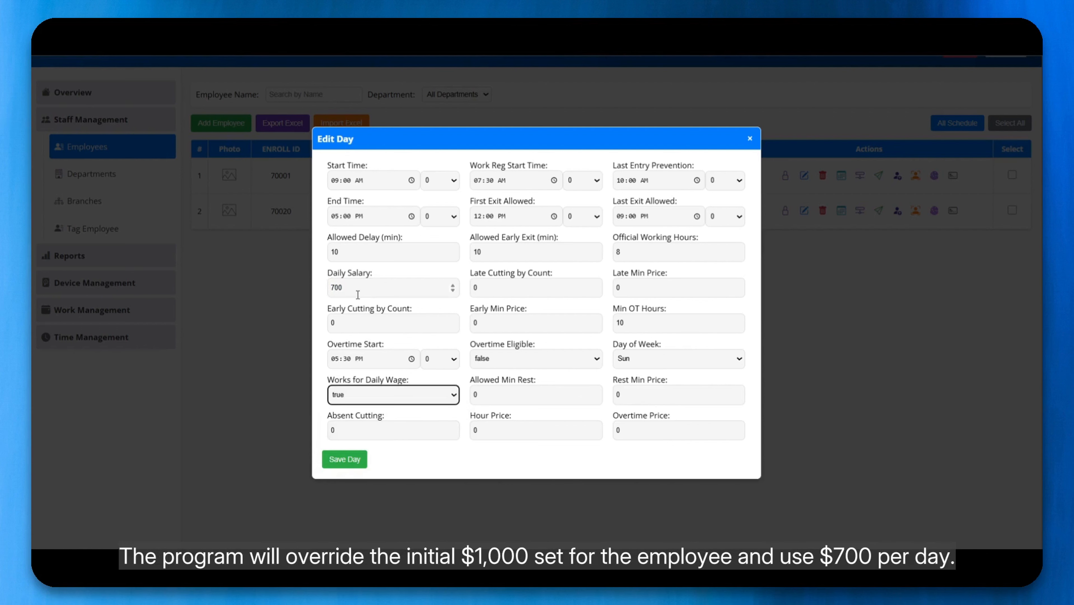
pyautogui.moveTo(358, 293); pyautogui.dragTo(321, 284)
pyautogui.click(368, 290)
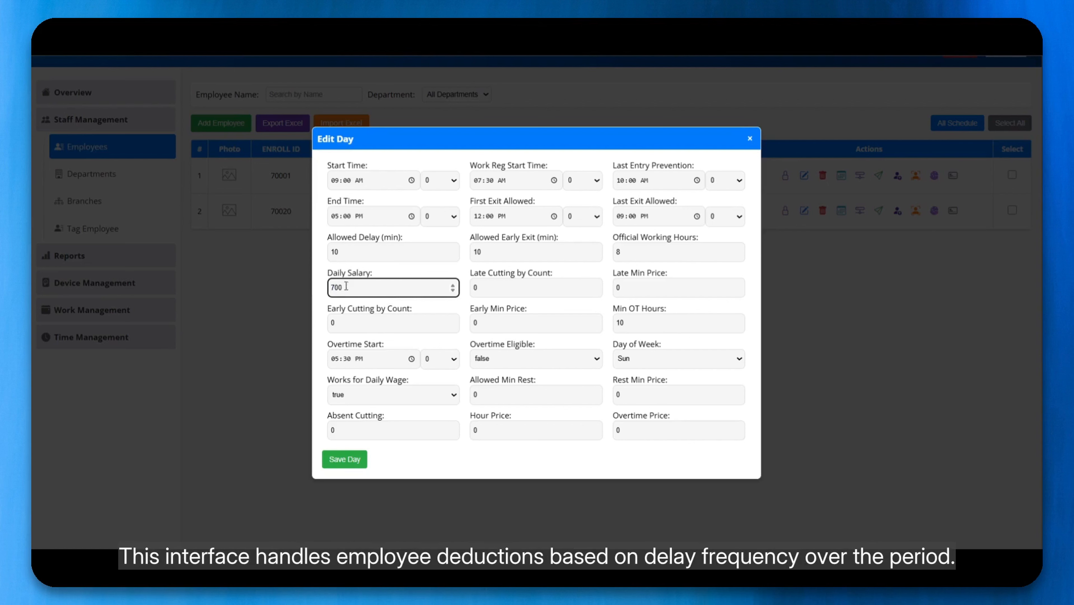
pyautogui.press('Tab')
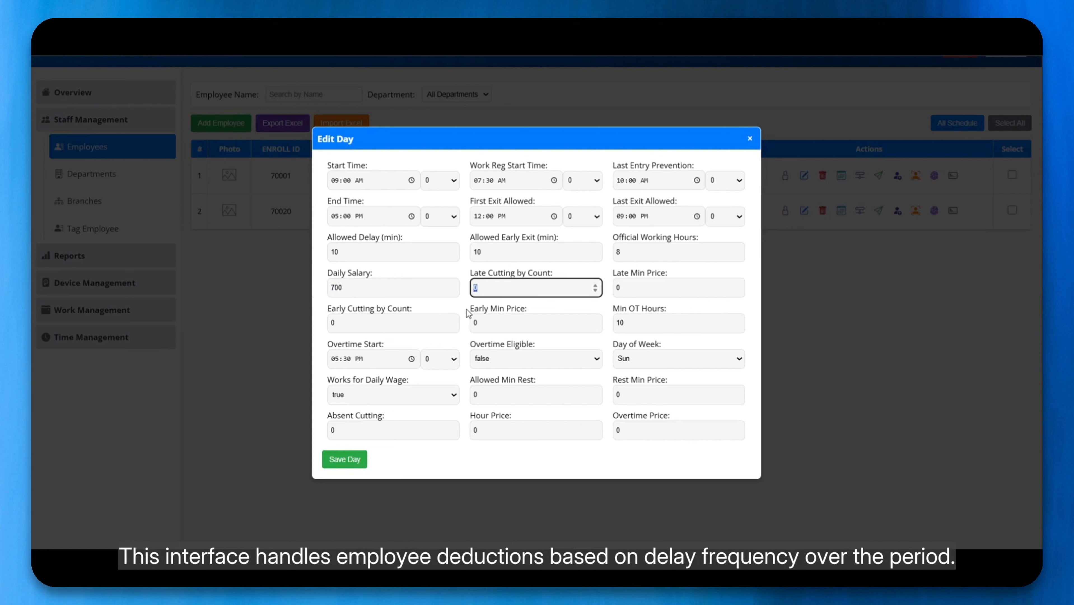
pyautogui.write('5')
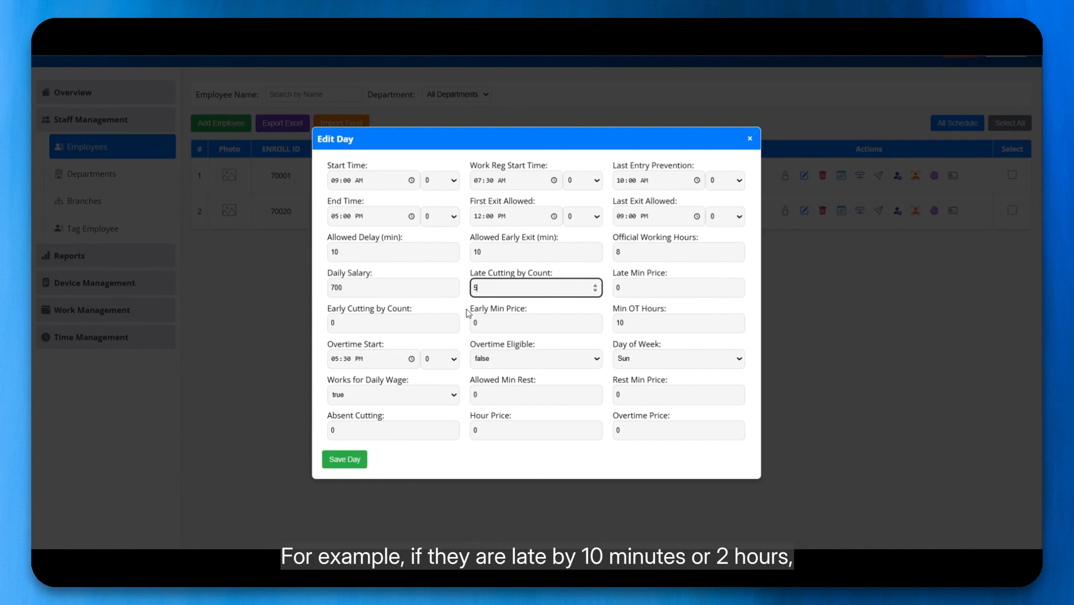
pyautogui.write('000')
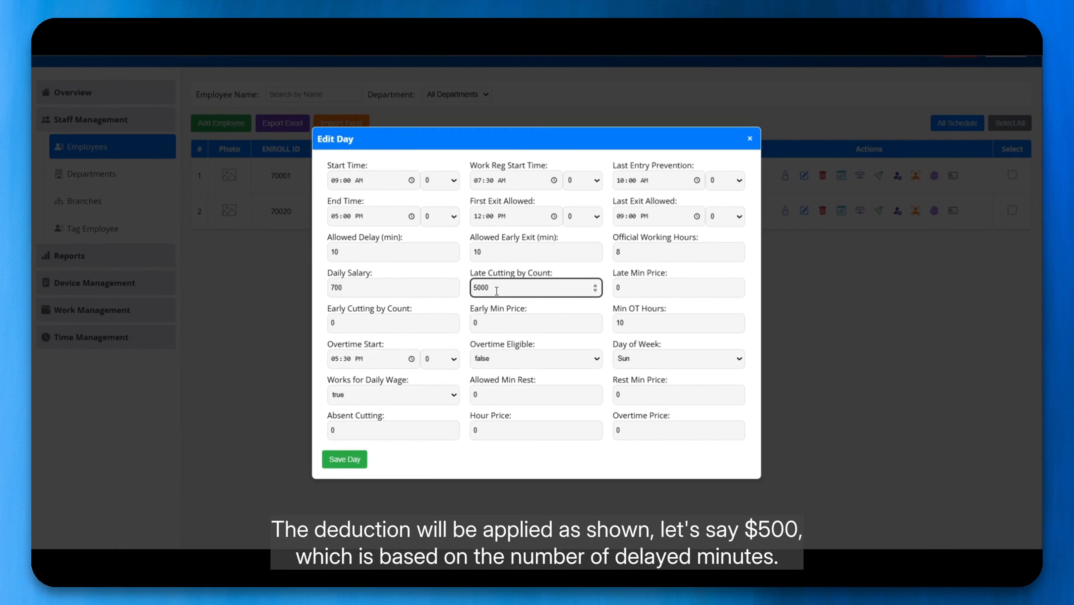
pyautogui.moveTo(497, 291); pyautogui.dragTo(409, 279)
pyautogui.write('500')
pyautogui.press('Tab')
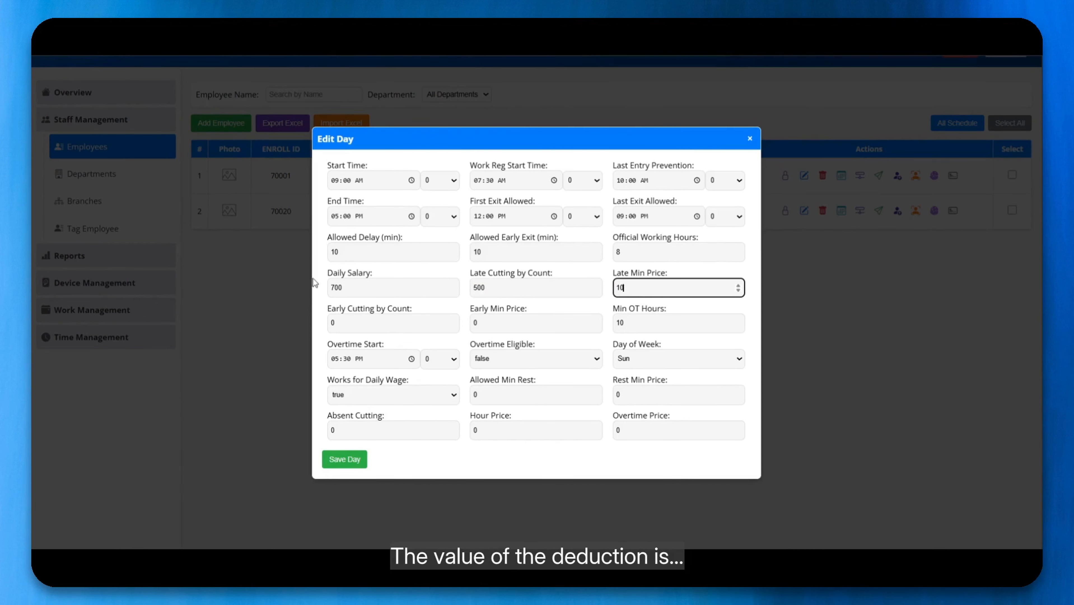
# Set early cutting 500, early minute price 10 and minimum OT 10, with overtime starting 05:30 PM.
pyautogui.click(387, 326)
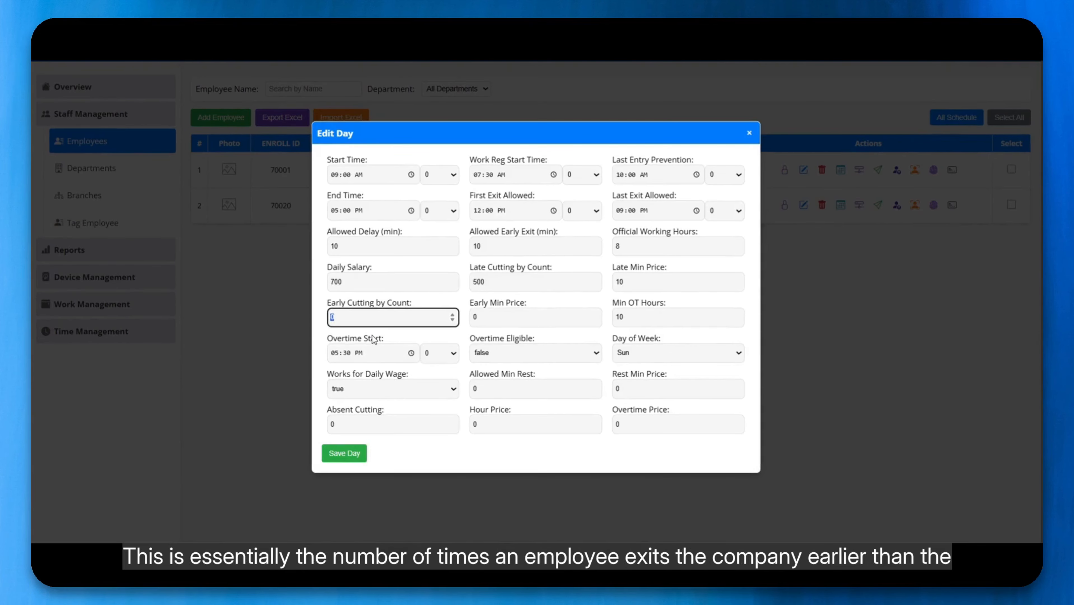
pyautogui.write('500')
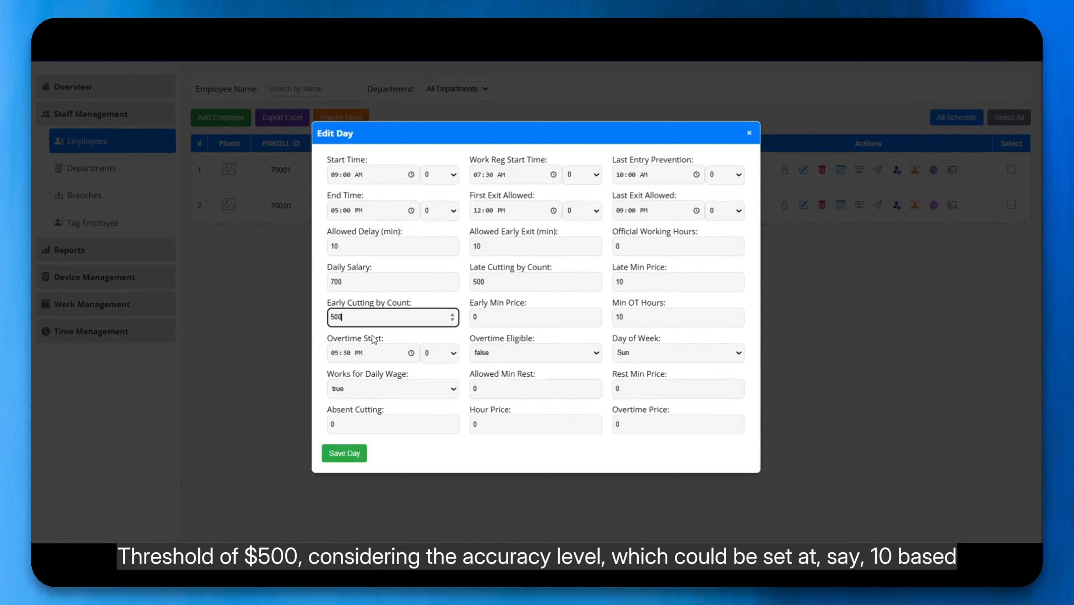
pyautogui.press('Tab')
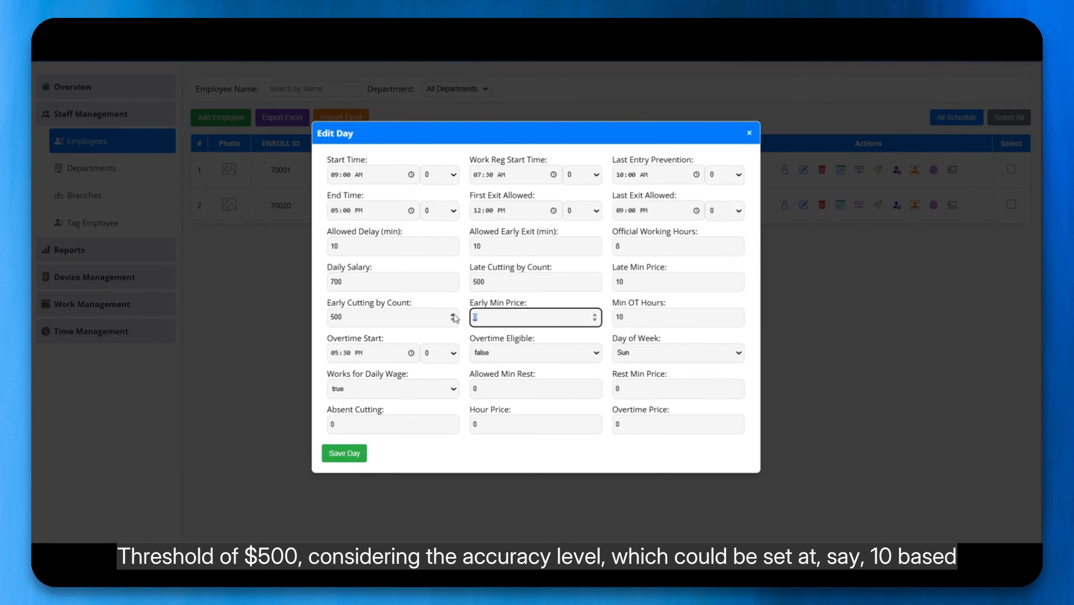
pyautogui.write('10')
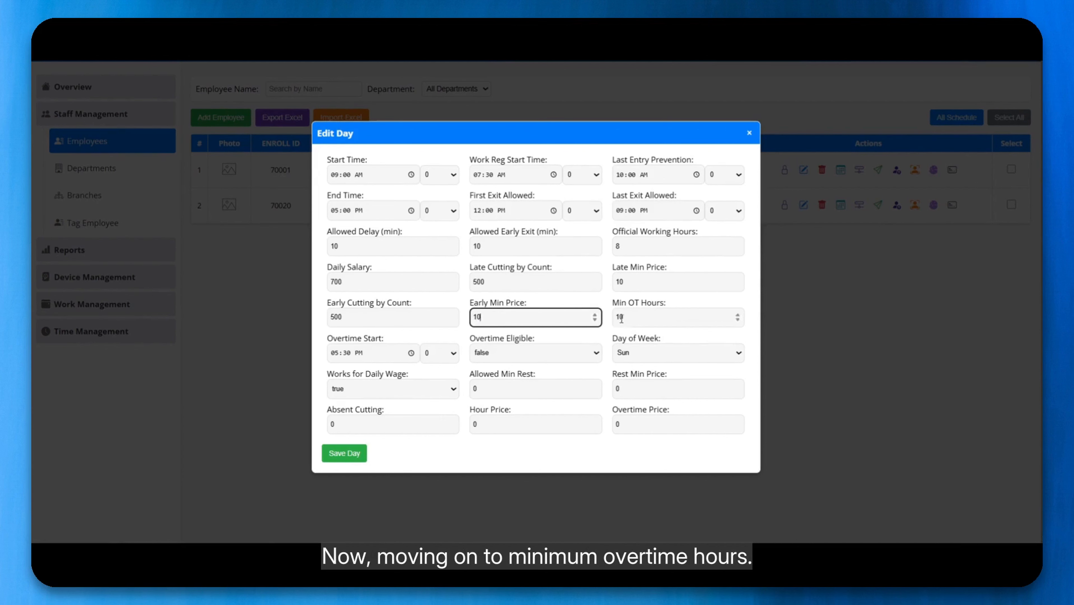
pyautogui.click(632, 324)
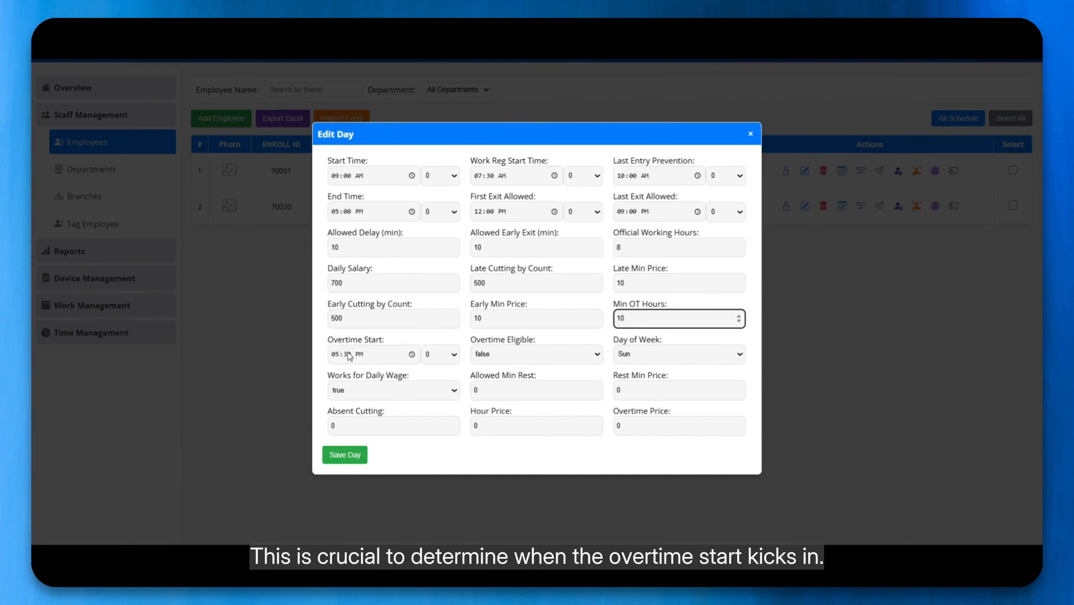
pyautogui.click(334, 354)
pyautogui.click(351, 376)
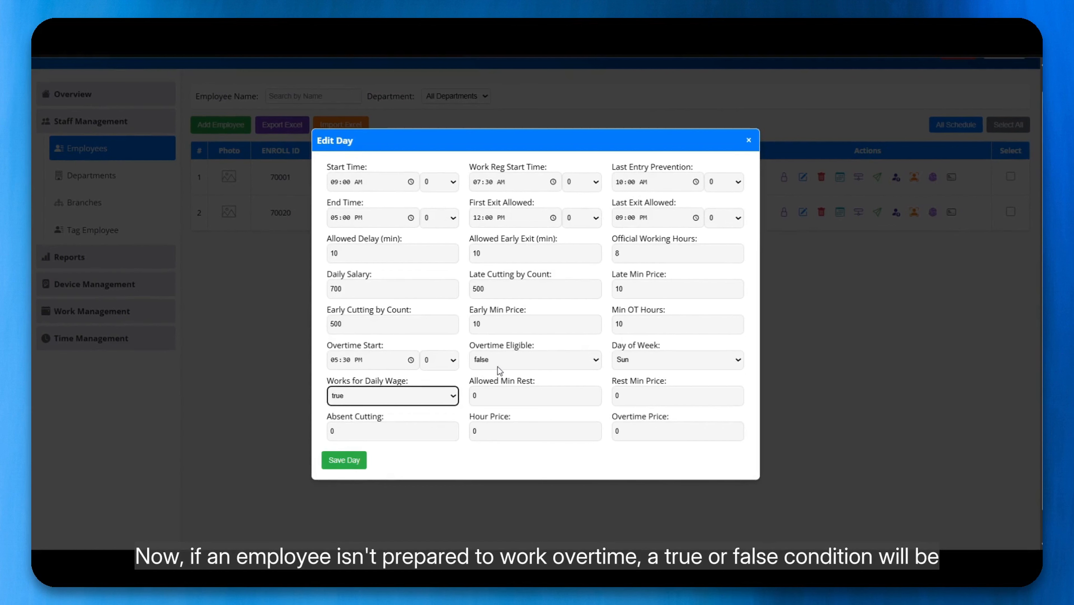
# Keep Overtime Eligible false; set allowed rest 30, rest minute price 10 and absent cutting 750.
pyautogui.click(497, 366)
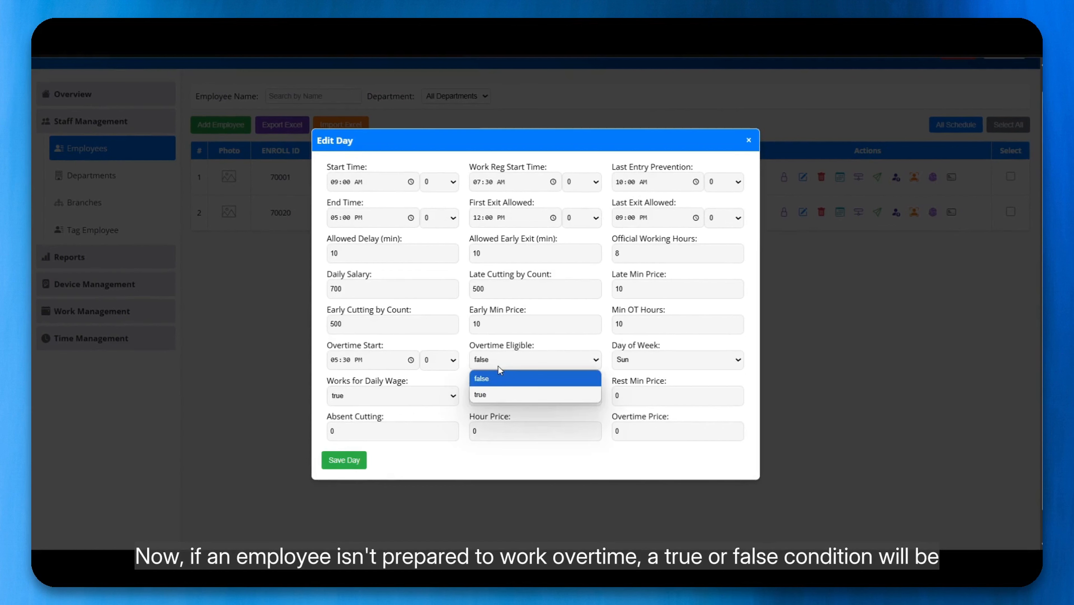
pyautogui.click(496, 351)
pyautogui.moveTo(488, 398); pyautogui.dragTo(463, 397)
pyautogui.write('30')
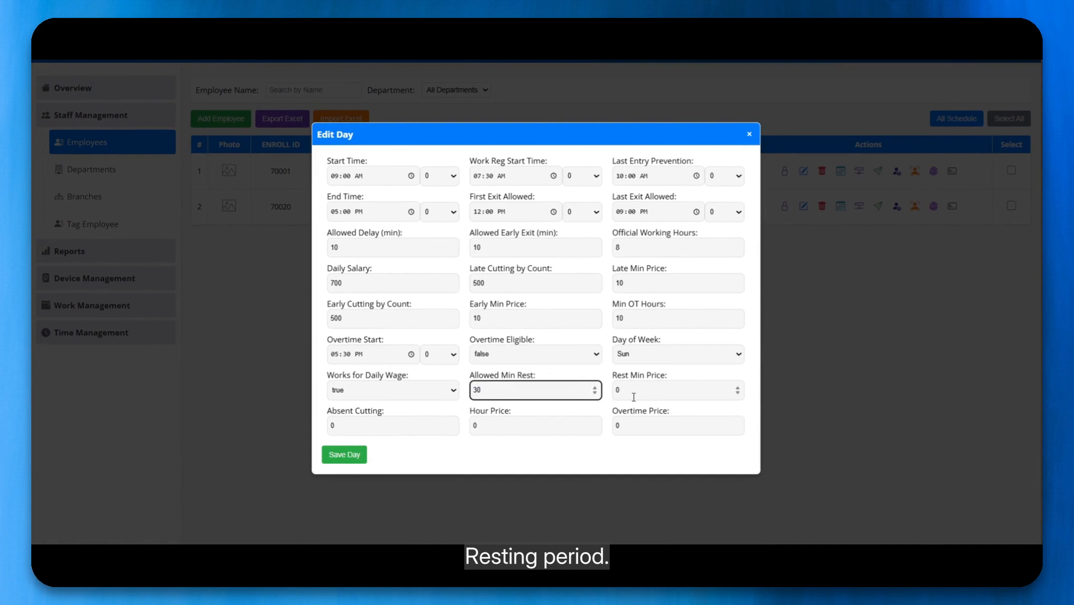
pyautogui.moveTo(634, 401); pyautogui.dragTo(584, 403)
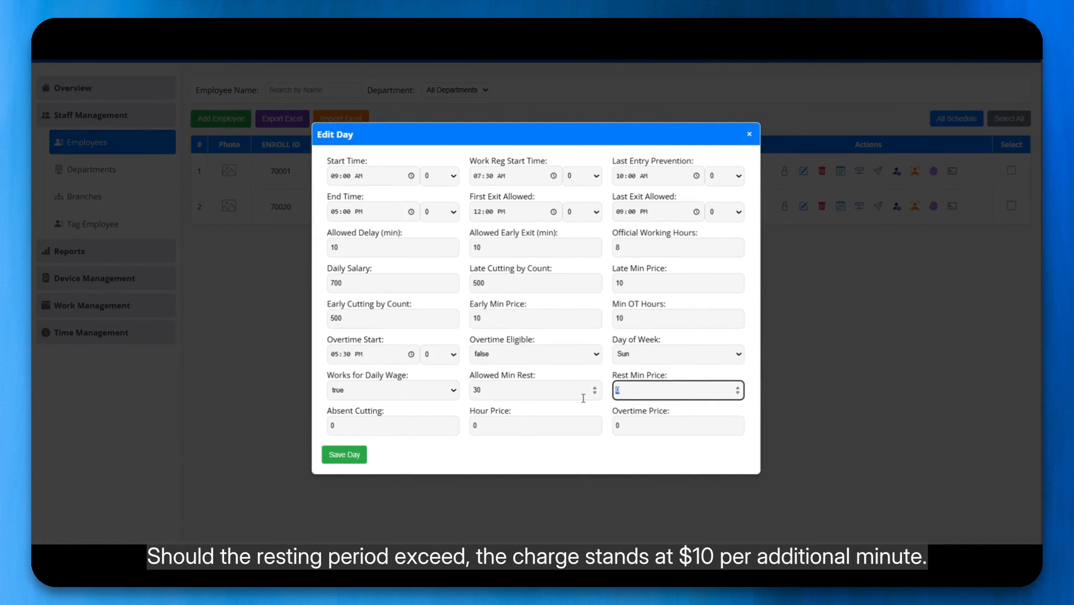
pyautogui.write('10')
pyautogui.click(387, 430)
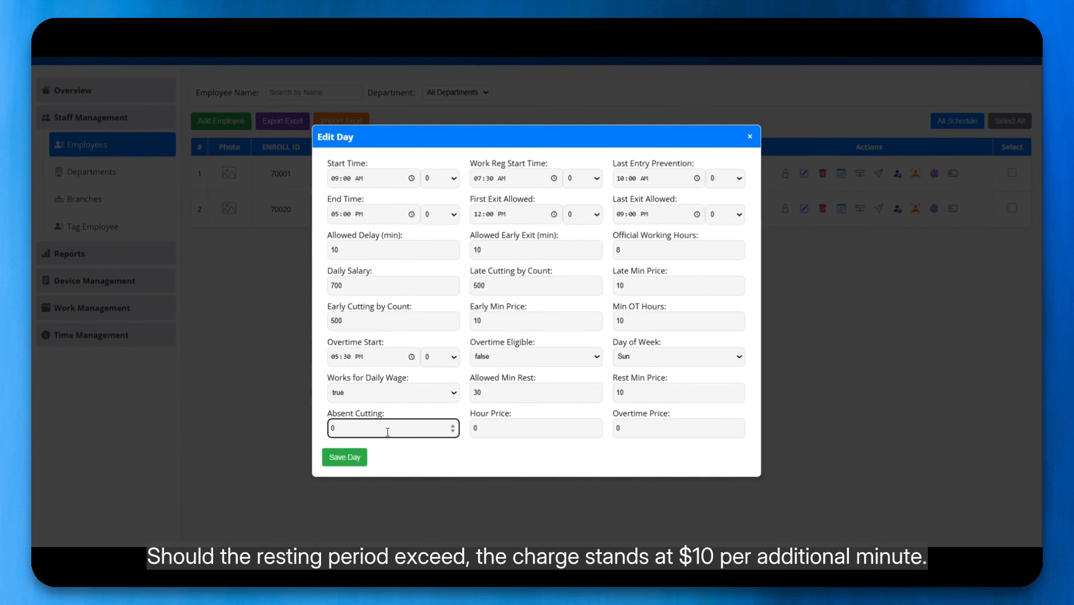
pyautogui.doubleClick(387, 432)
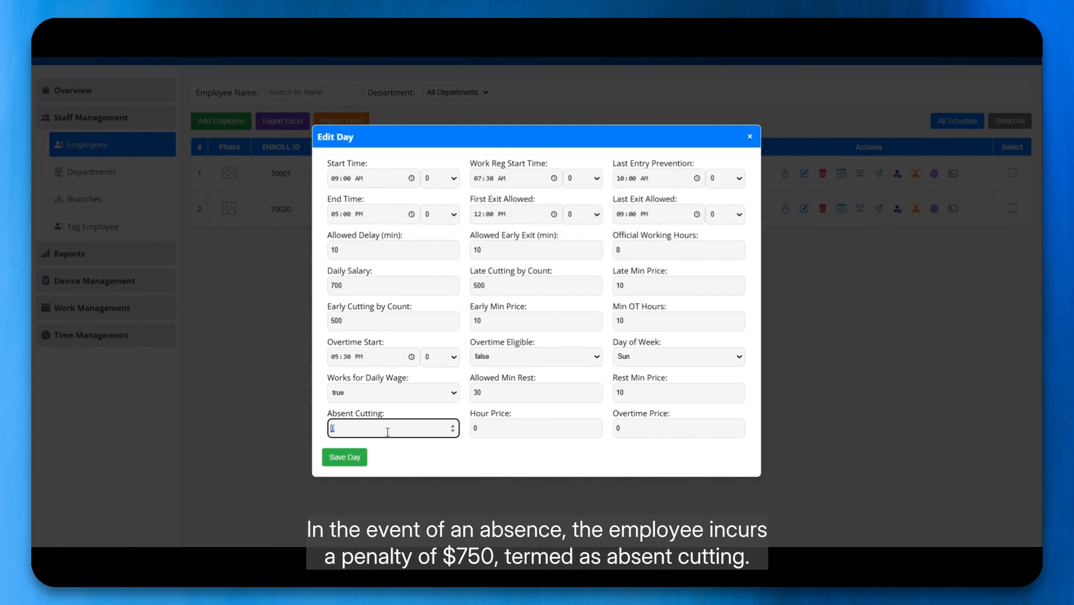
pyautogui.write('750')
pyautogui.moveTo(502, 428); pyautogui.dragTo(455, 435)
pyautogui.click(480, 434)
# Enter 50 in Hour Price and 25 in Overtime Price, then double-check both values.
pyautogui.write('50')
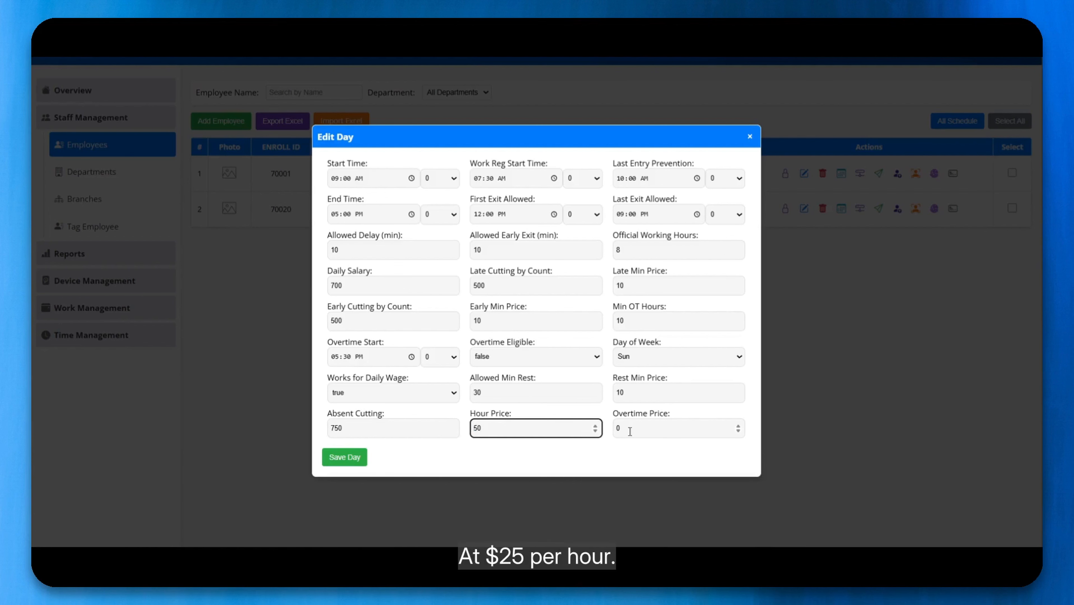
pyautogui.click(656, 431)
pyautogui.moveTo(655, 432); pyautogui.dragTo(594, 421)
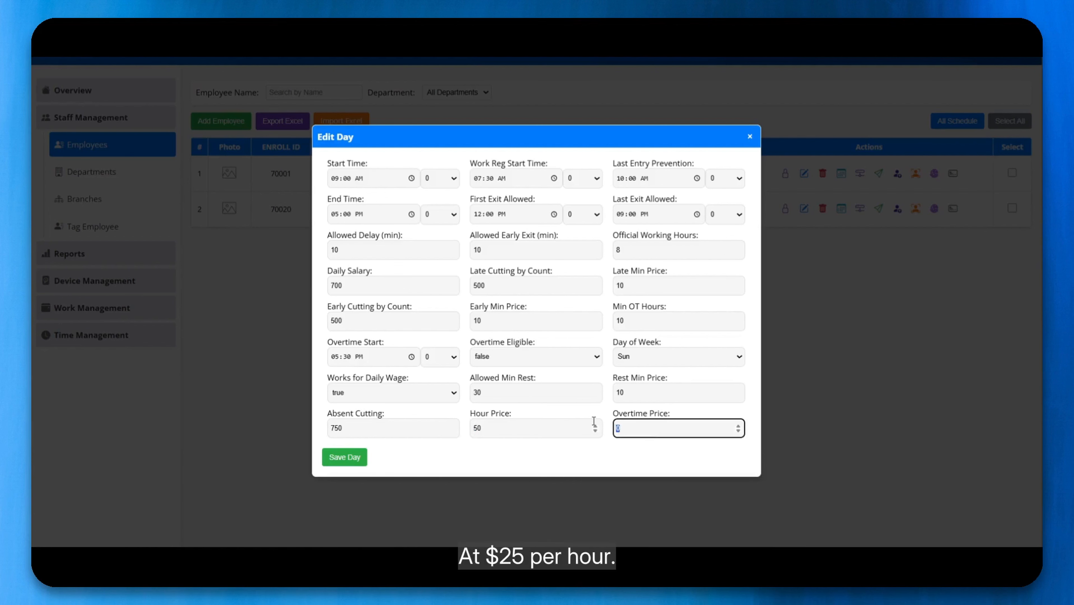
pyautogui.write('25')
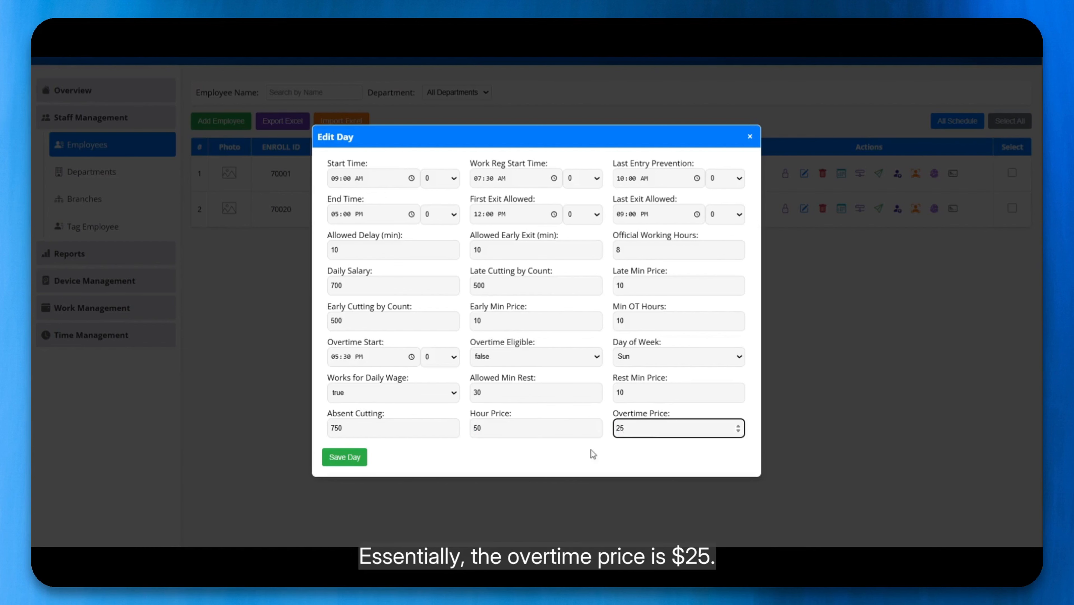
pyautogui.hotkey('ctrl', 'a')
pyautogui.click(624, 432)
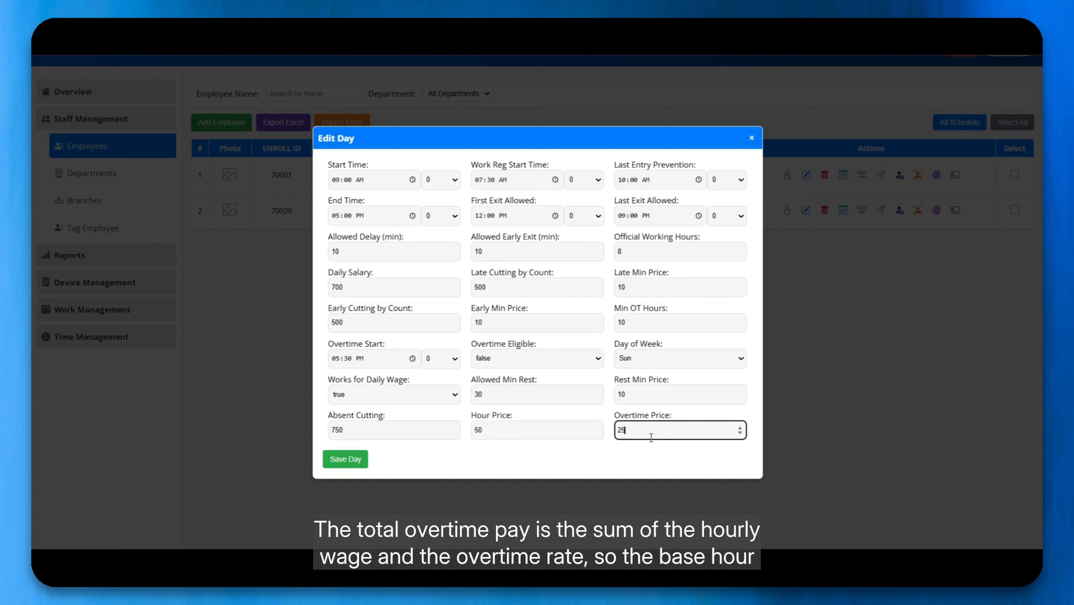
pyautogui.moveTo(493, 430); pyautogui.dragTo(467, 428)
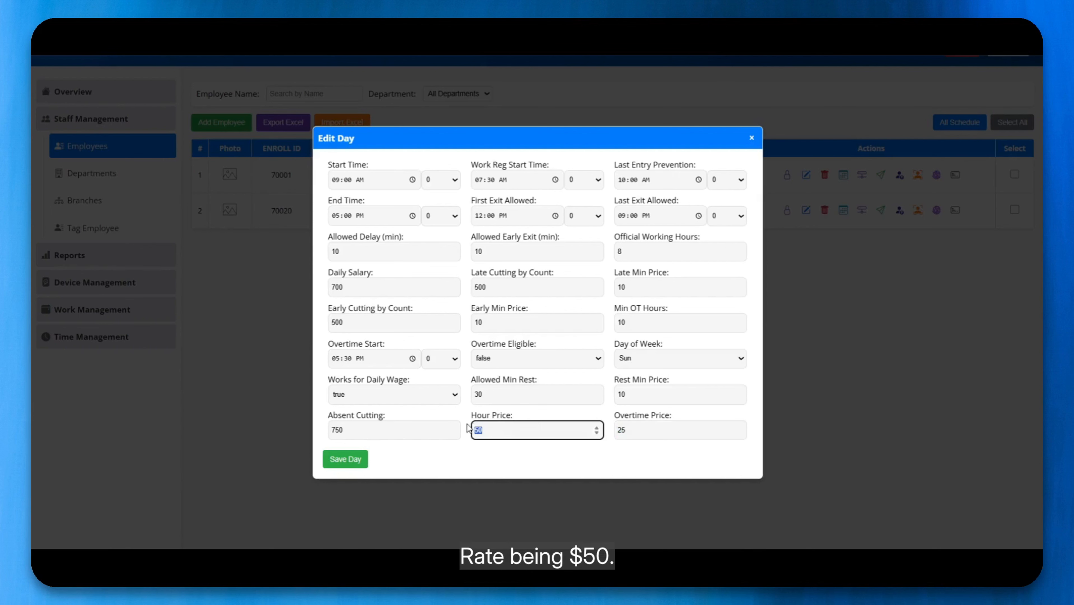
pyautogui.click(631, 433)
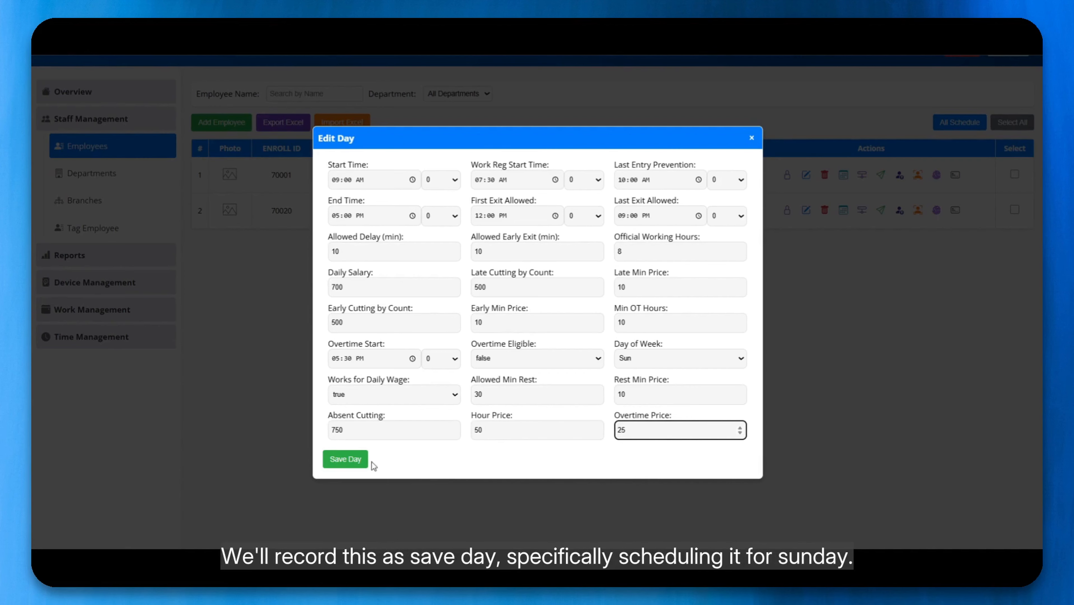
# Save the Sunday day, then copy it successively to create Monday, Tuesday, Wednesday and Thursday rows.
pyautogui.click(353, 464)
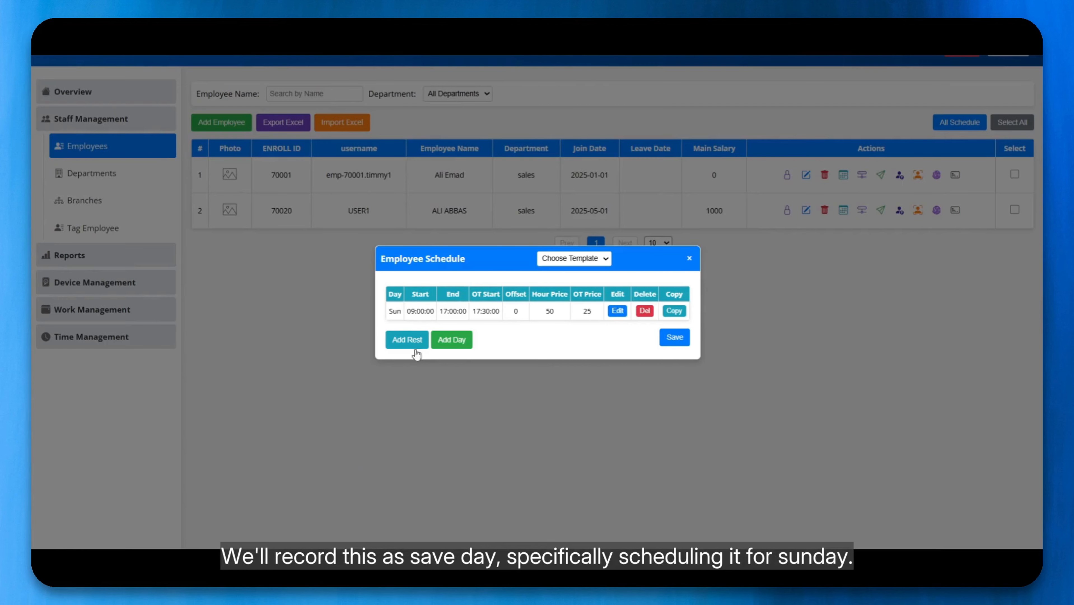
pyautogui.click(675, 313)
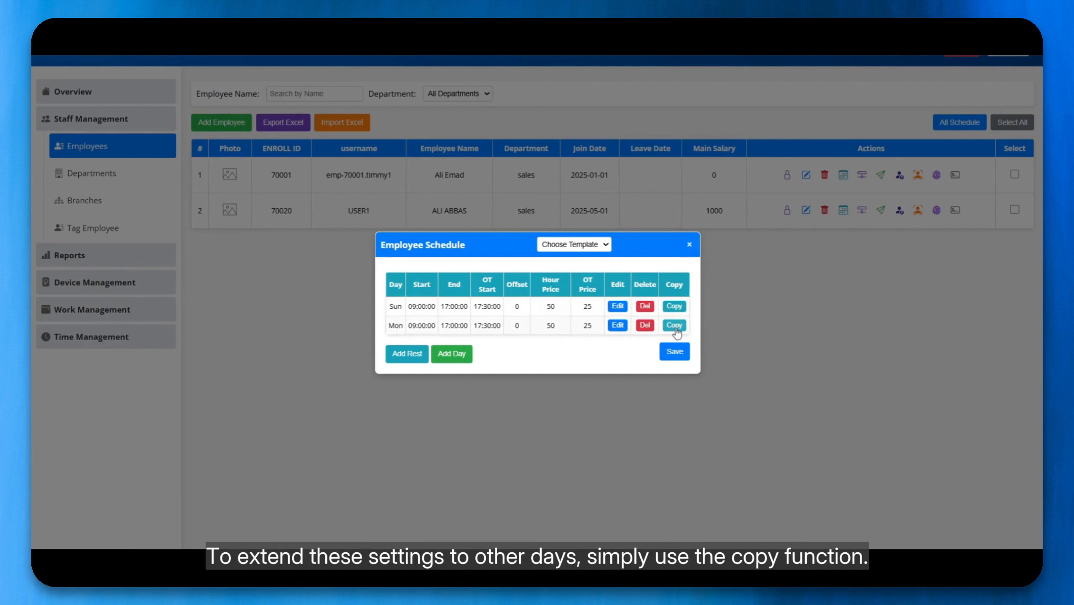
pyautogui.click(676, 327)
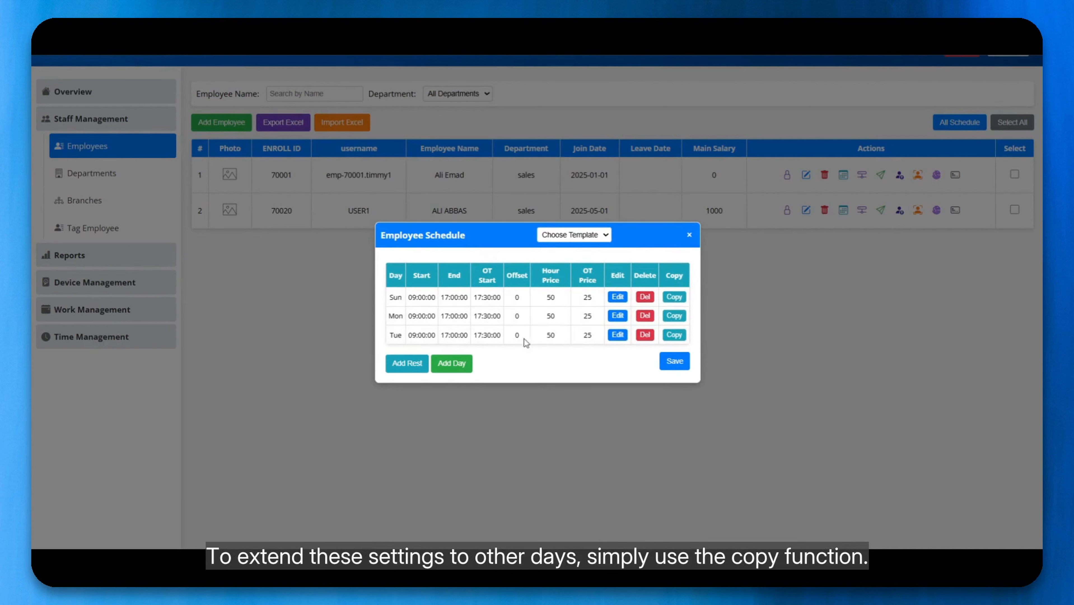
pyautogui.click(673, 338)
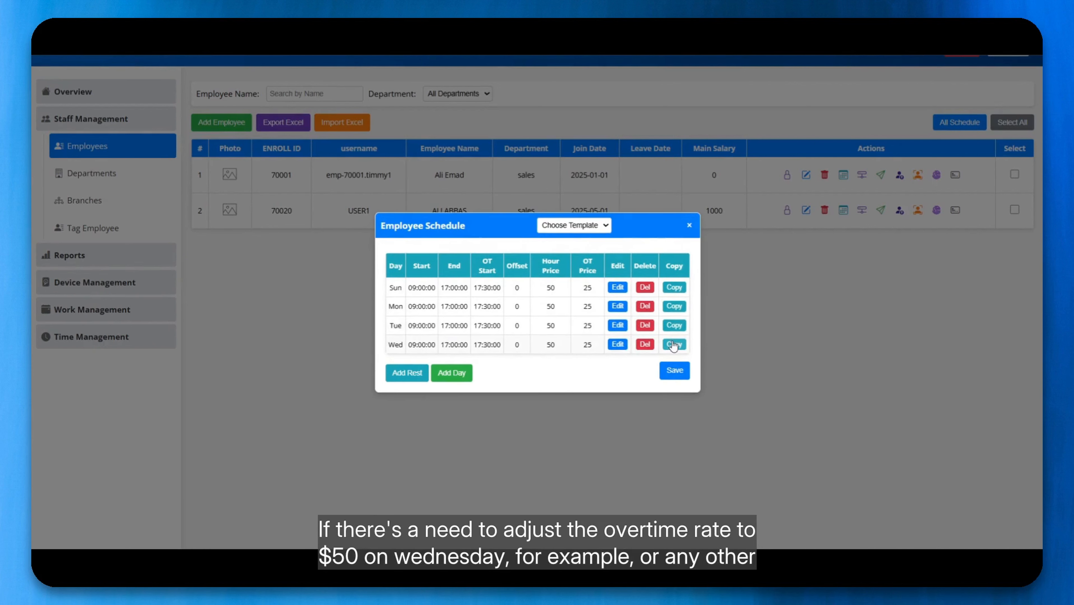
pyautogui.click(675, 345)
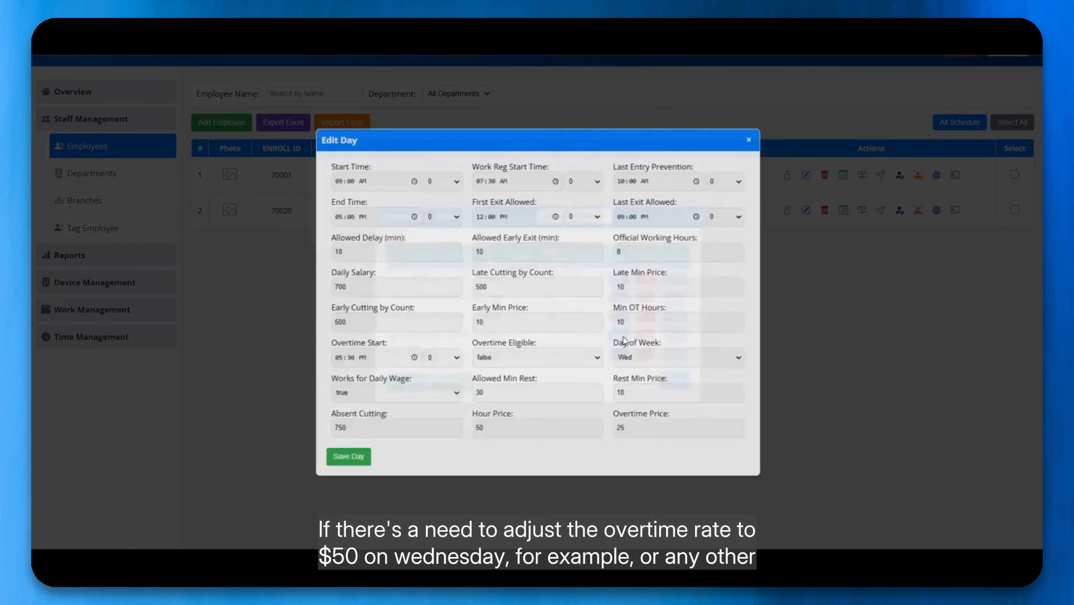
# Change Wednesday's overtime price to 50 and save the day.
pyautogui.click(619, 335)
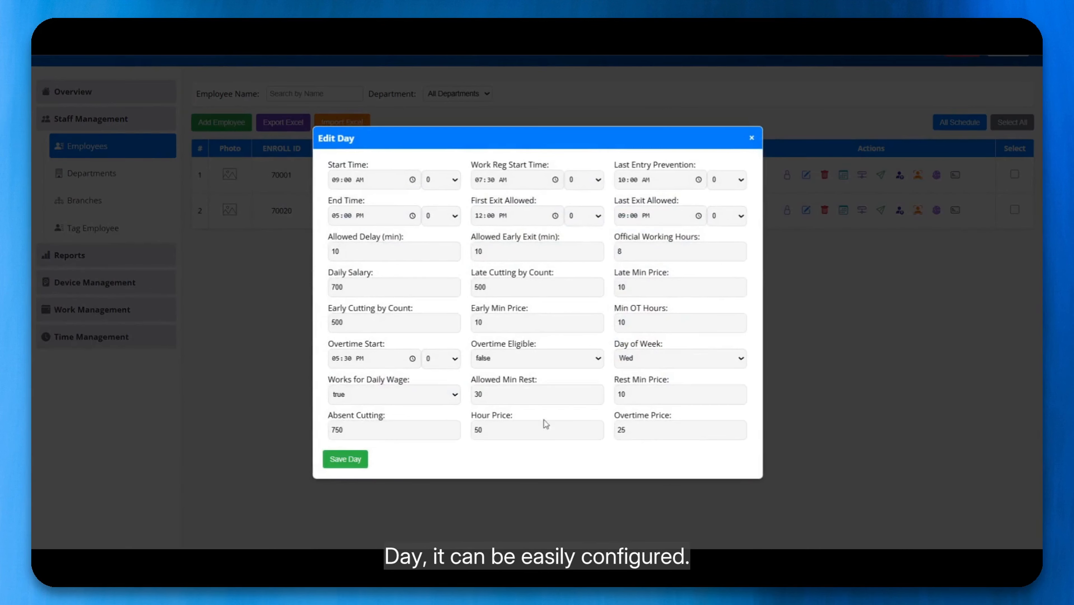
pyautogui.moveTo(634, 431); pyautogui.dragTo(542, 415)
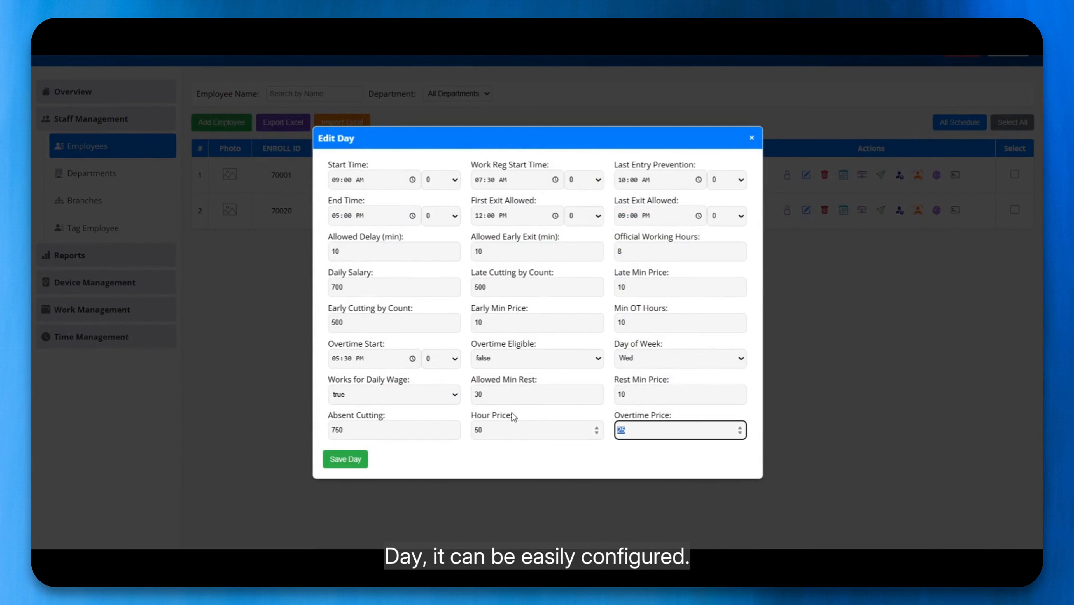
pyautogui.write('50')
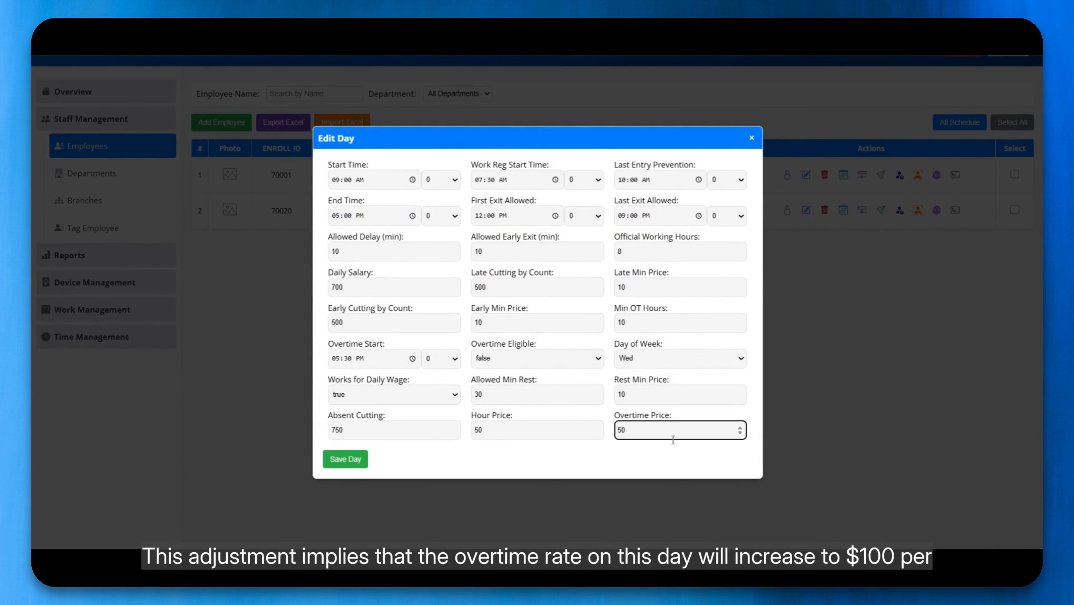
pyautogui.click(348, 459)
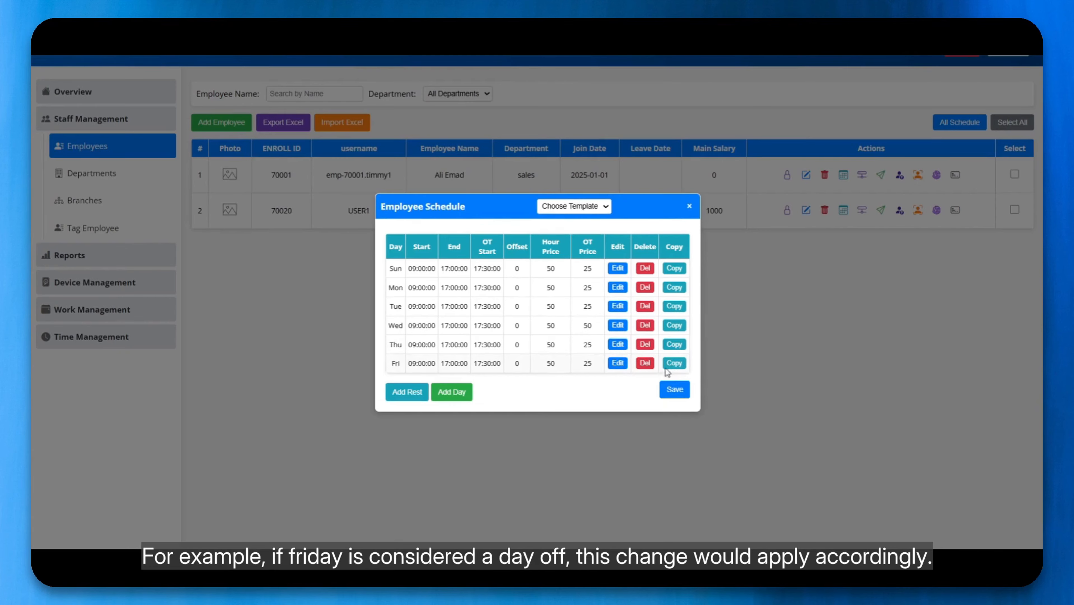
# Copy Friday to add a Saturday row, then delete the Friday row.
pyautogui.click(678, 363)
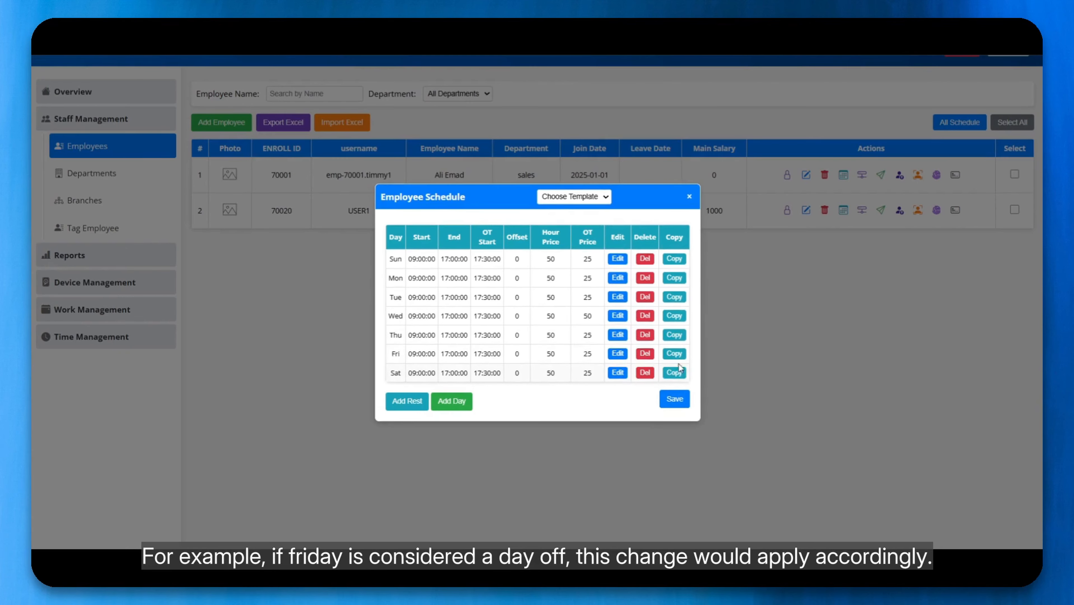
pyautogui.click(644, 354)
pyautogui.click(605, 109)
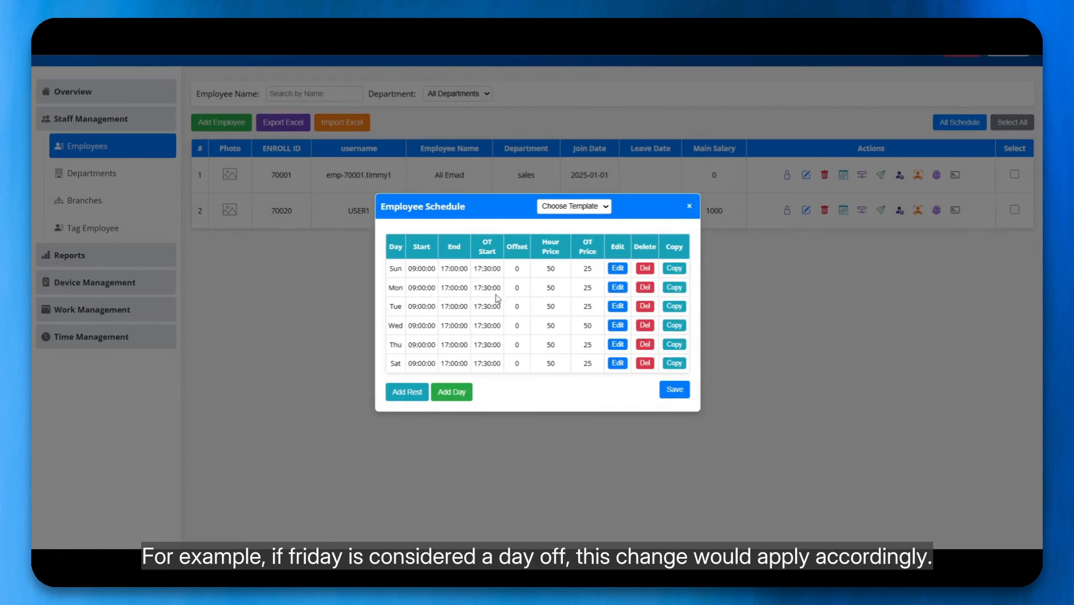